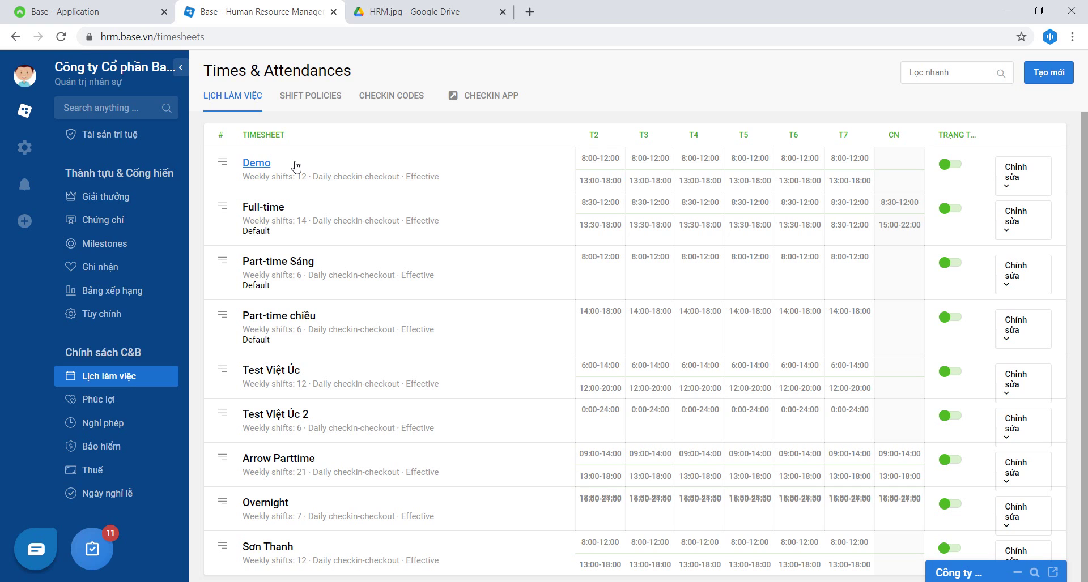
- Locate Base Timesheet among the installed apps and return to the open 12/2020 timesheet
{"action": "left_click", "coordinate": [79, 7]}
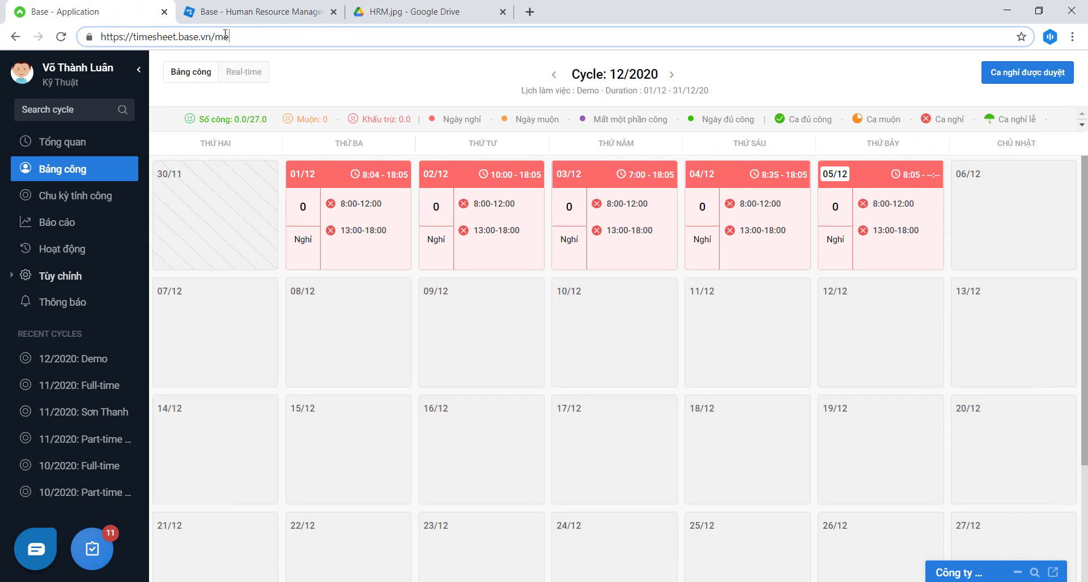
{"action": "left_click", "coordinate": [252, 6]}
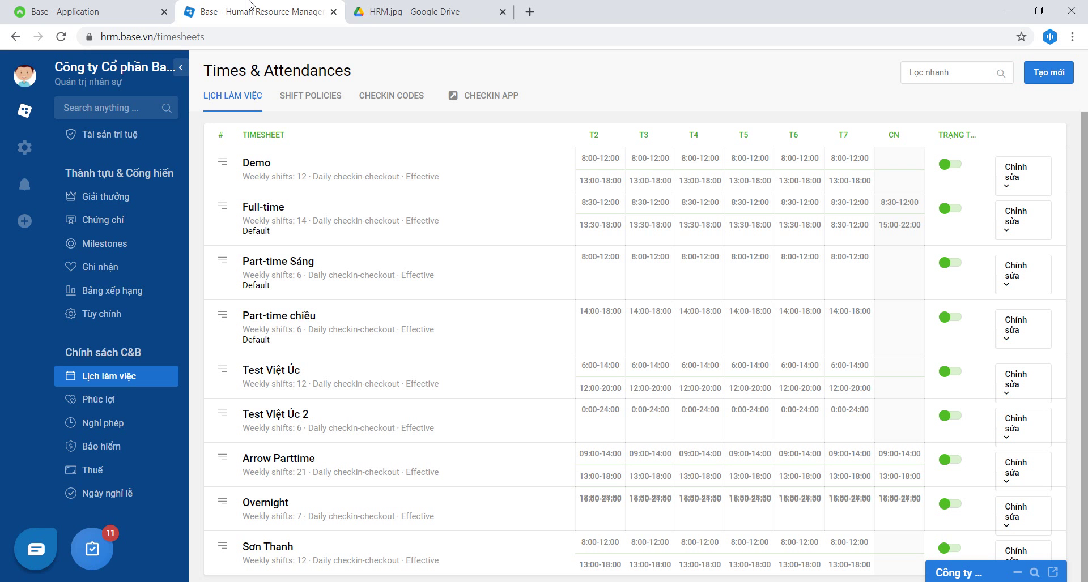
{"action": "left_click", "coordinate": [25, 81]}
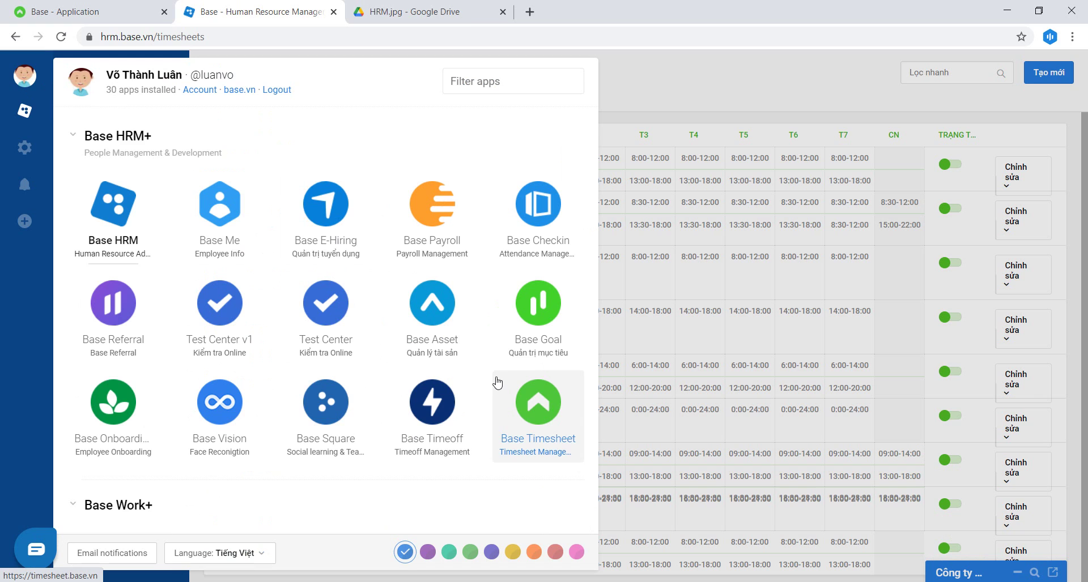
{"action": "left_click", "coordinate": [136, 5]}
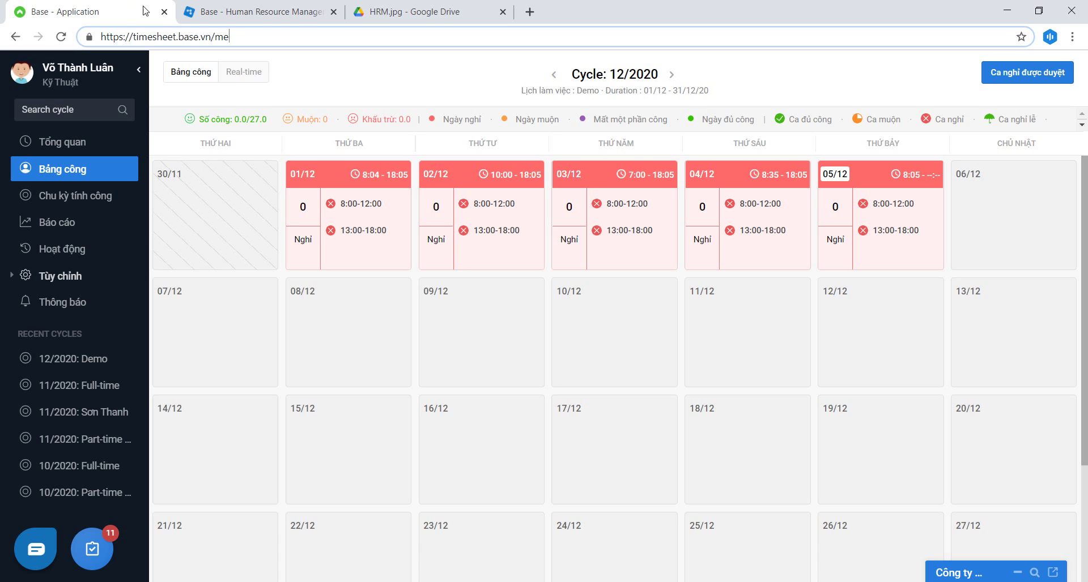
- Review the work, late and deduction totals of cycle 12/2020, plus the check-in logs for 01/12/2020
{"action": "left_click_drag", "start_coordinate": [269, 119], "coordinate": [234, 119]}
{"action": "left_click_drag", "start_coordinate": [339, 119], "coordinate": [293, 119]}
{"action": "left_click", "coordinate": [377, 117]}
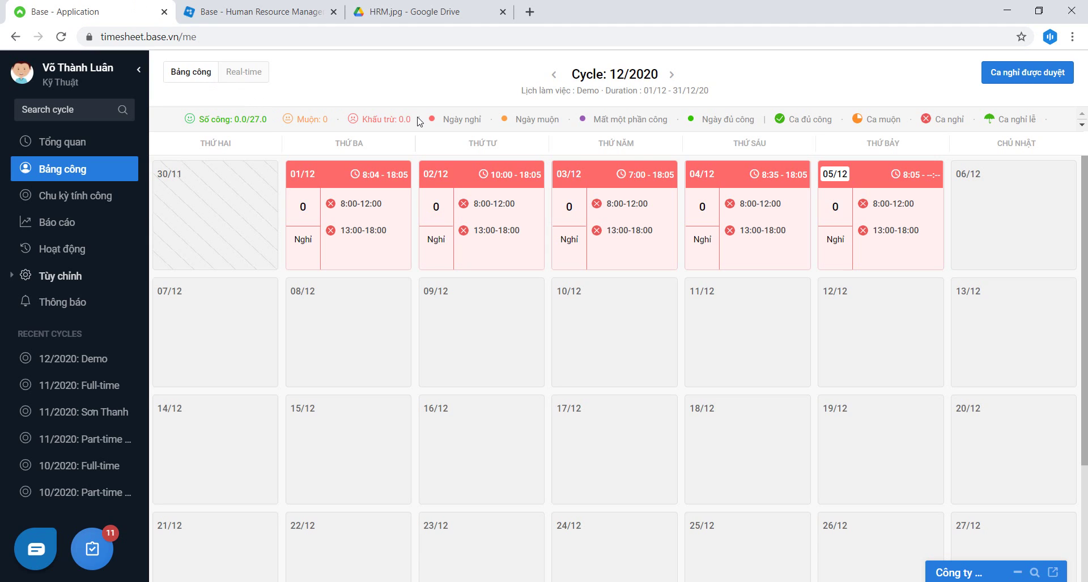
{"action": "left_click_drag", "start_coordinate": [420, 121], "coordinate": [168, 109]}
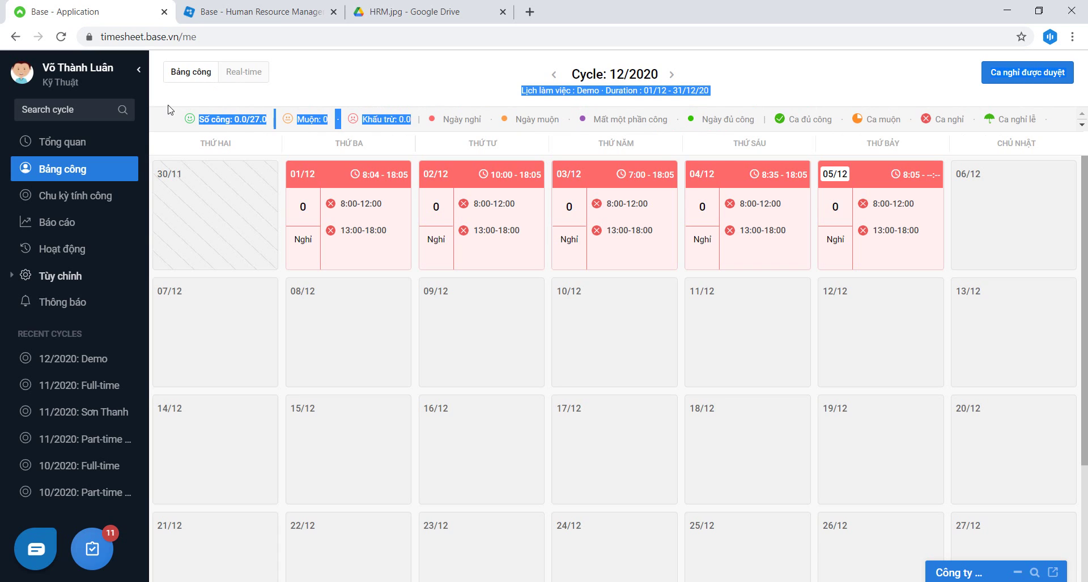
{"action": "left_click", "coordinate": [207, 99]}
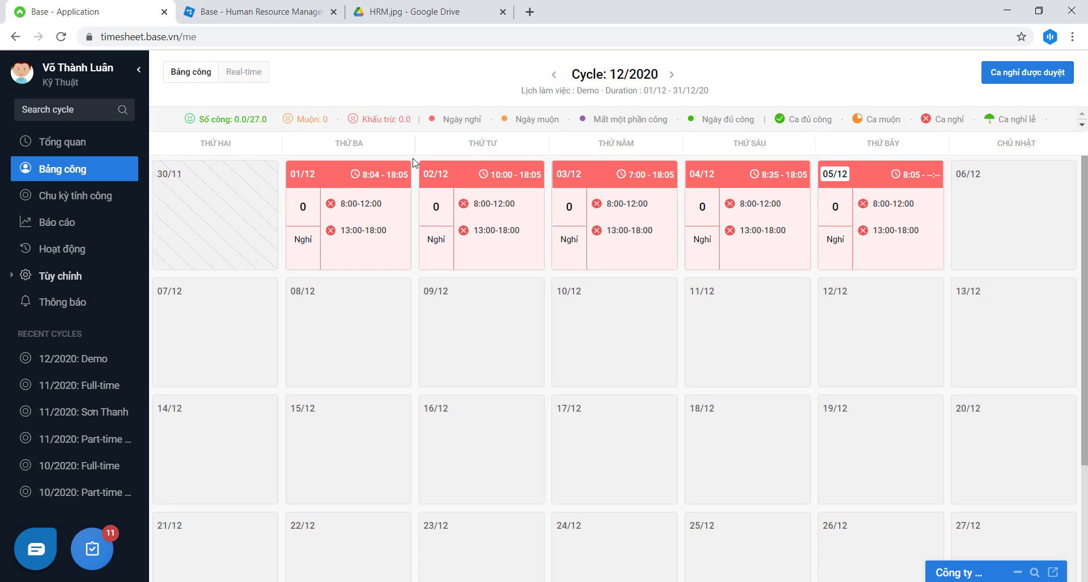
{"action": "left_click_drag", "start_coordinate": [364, 181], "coordinate": [411, 175]}
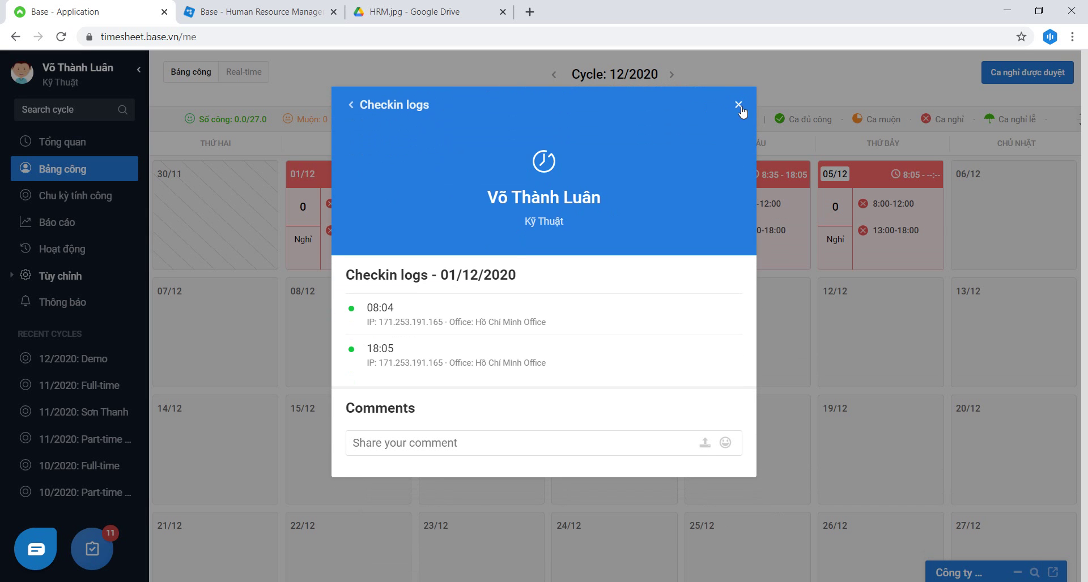
{"action": "left_click", "coordinate": [738, 105]}
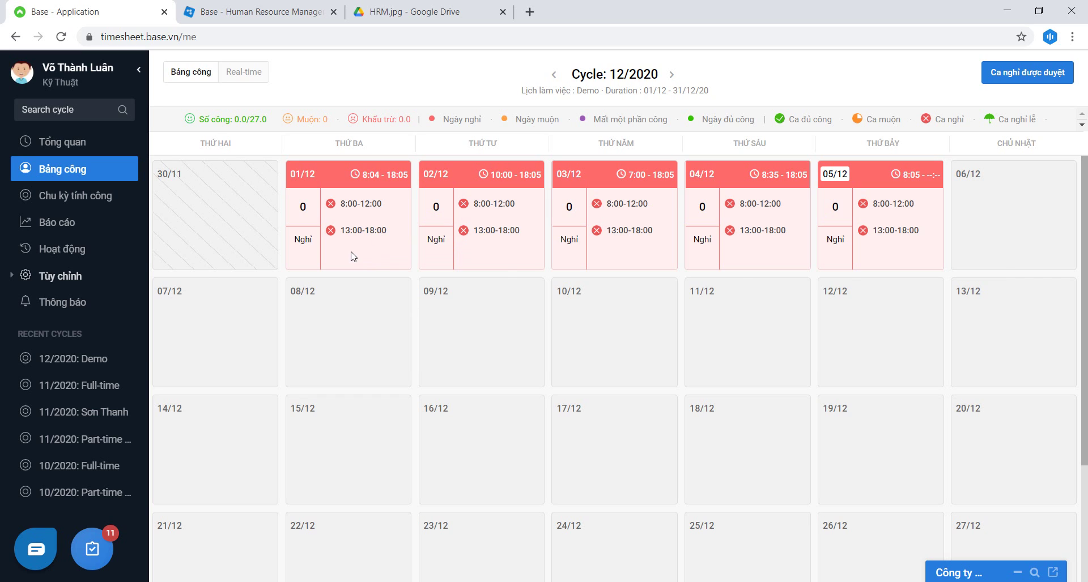
- Switch to the Word document and examine the late-arrival condition checkin > shift_from in rule 1
{"action": "key", "text": "alt+Tab"}
{"action": "key", "text": "alt+Tab"}
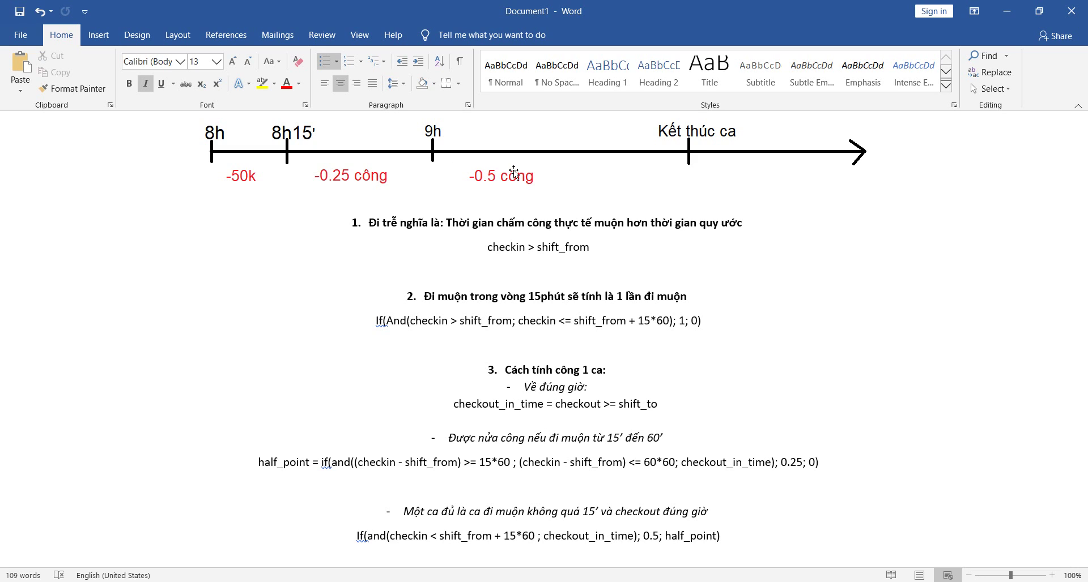
{"action": "left_click_drag", "start_coordinate": [579, 239], "coordinate": [499, 252]}
{"action": "left_click", "coordinate": [499, 251]}
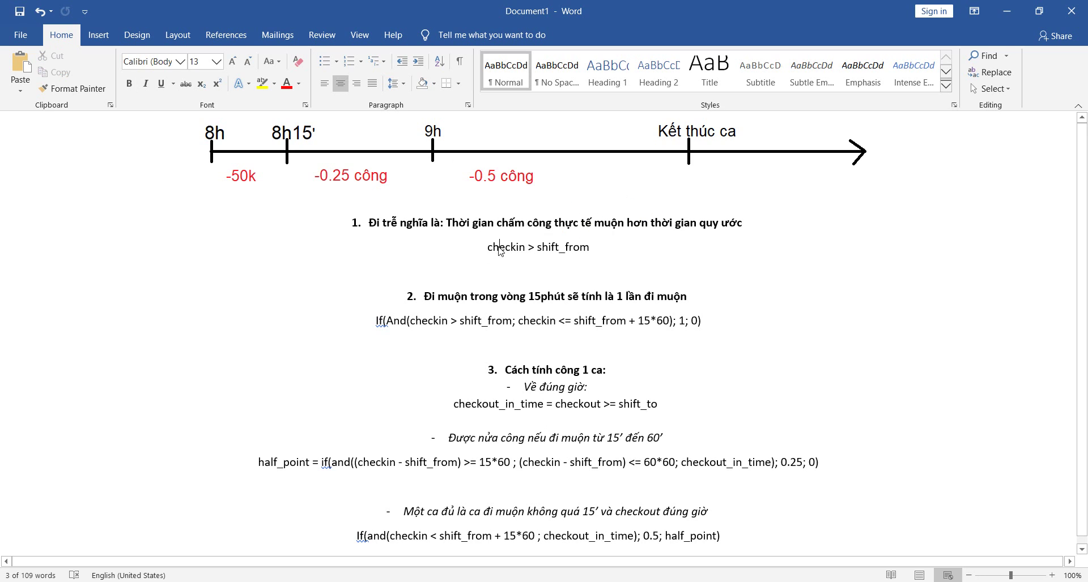
{"action": "double_click", "coordinate": [542, 248]}
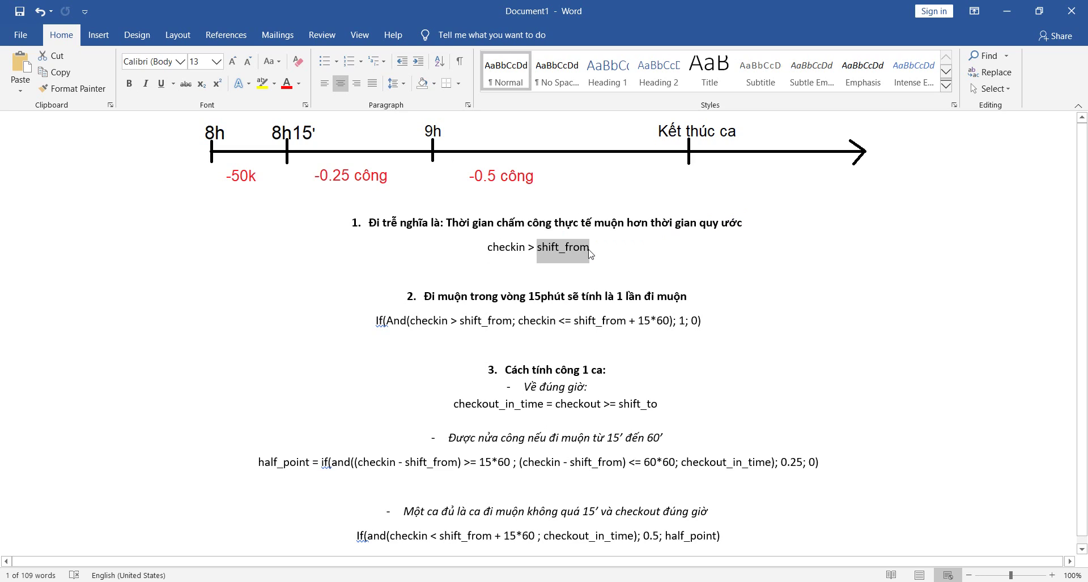
{"action": "left_click", "coordinate": [590, 252]}
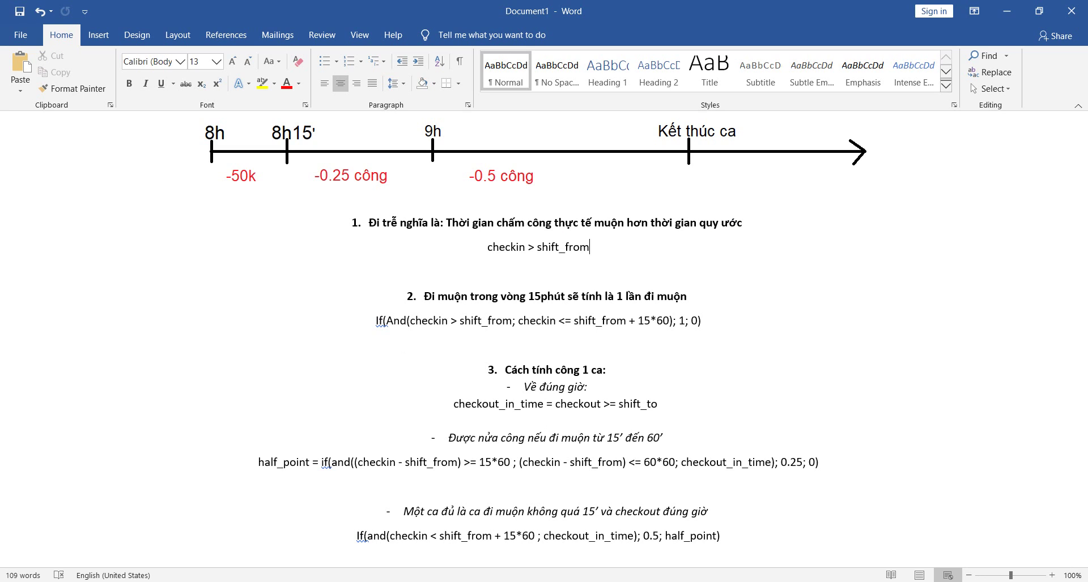
- Switch back to Base Timesheet and open the formula customization for the Demo timesheet in the Workdays settings
{"action": "key", "text": "alt+Tab"}
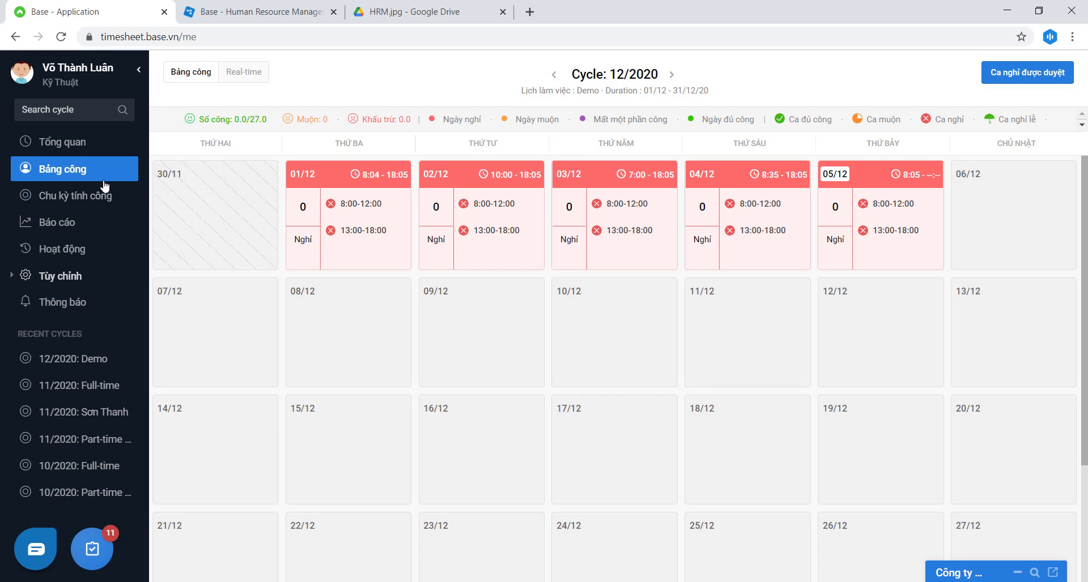
{"action": "left_click", "coordinate": [66, 277]}
{"action": "left_click", "coordinate": [65, 301]}
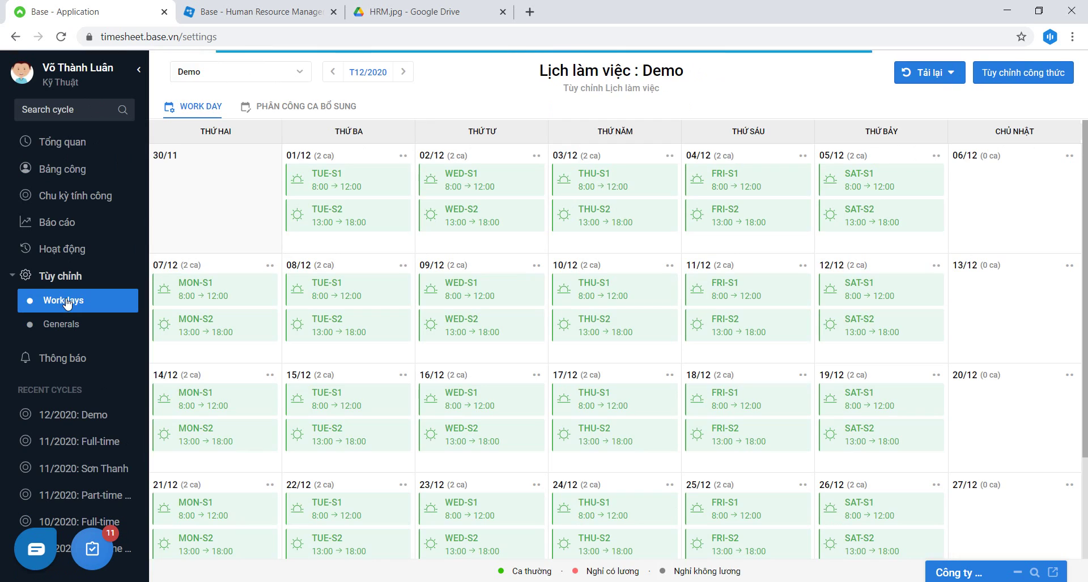
{"action": "left_click", "coordinate": [238, 79]}
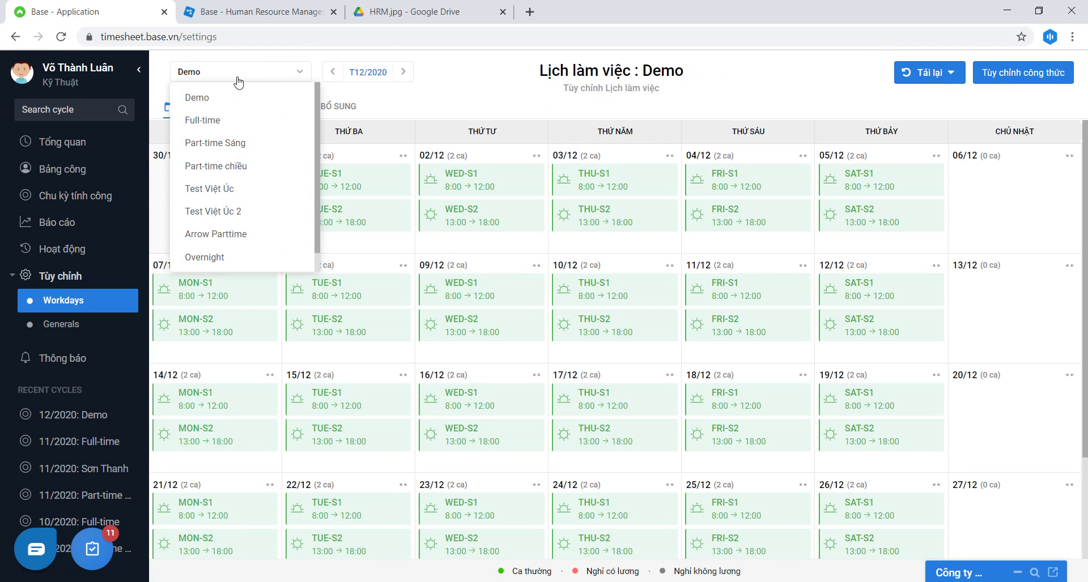
{"action": "left_click", "coordinate": [240, 97]}
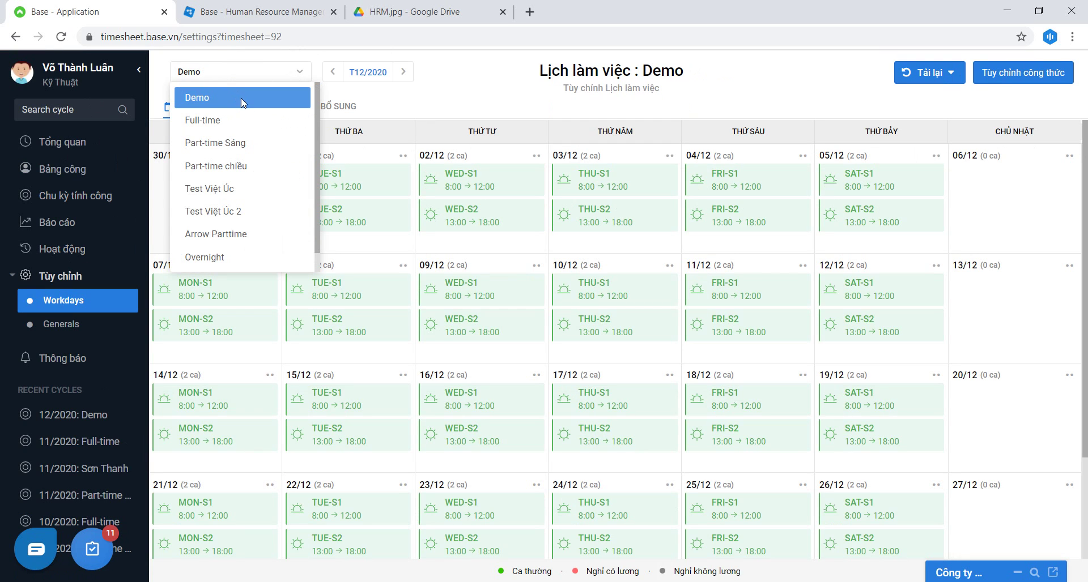
{"action": "left_click", "coordinate": [1031, 73]}
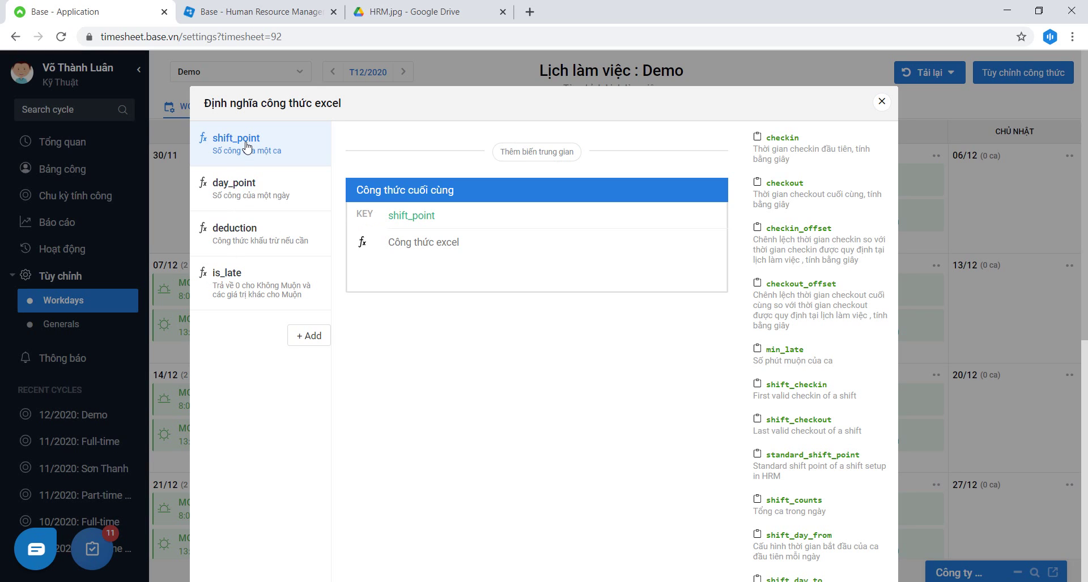
- Copy checkin > shift_from from rule 1 of the Word document into the is_late formula
{"action": "left_click", "coordinate": [226, 281]}
{"action": "key", "text": "alt+Tab"}
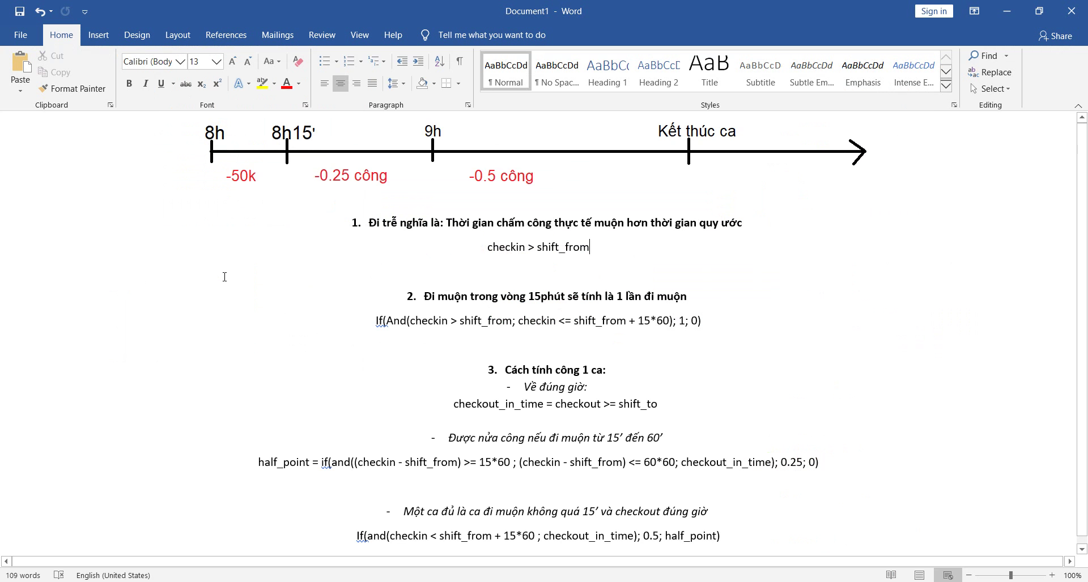
{"action": "left_click_drag", "start_coordinate": [597, 247], "coordinate": [490, 246]}
{"action": "key", "text": "ctrl+c"}
{"action": "key", "text": "alt+Tab"}
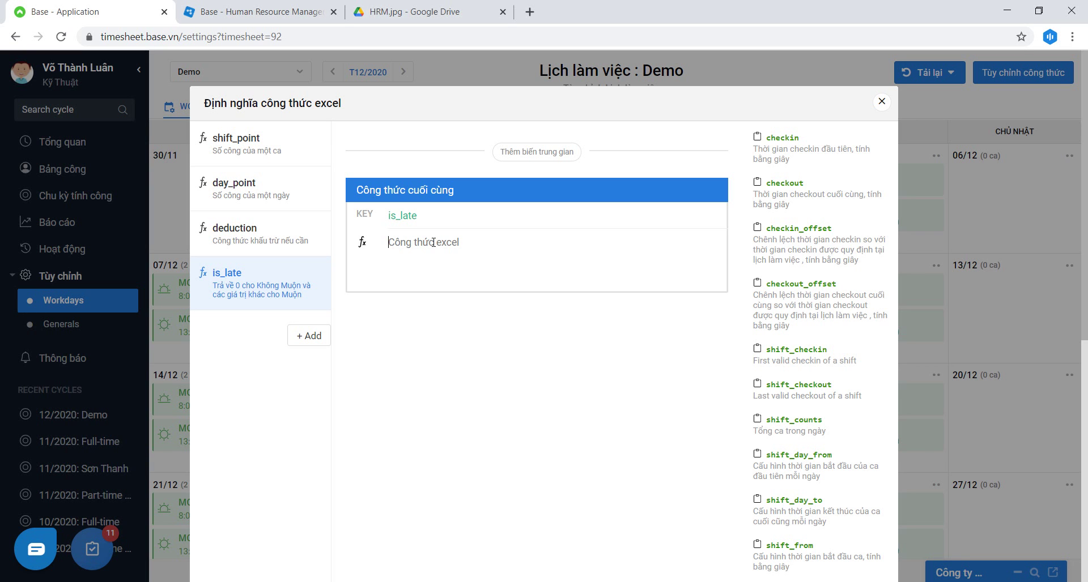
{"action": "key", "text": "ctrl+v"}
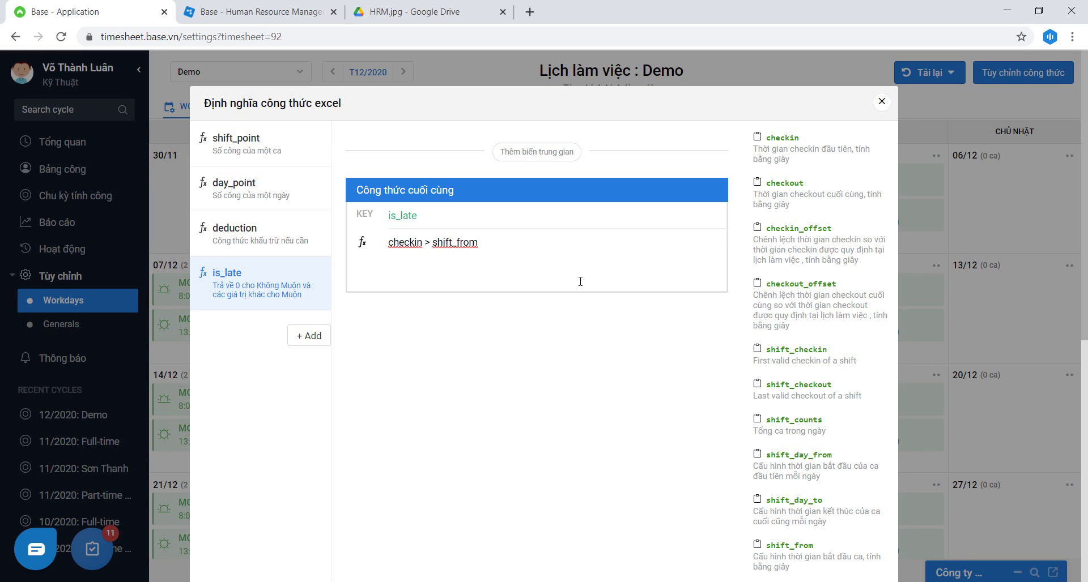
- Check the shift_from variable's description against the is_late formula, and save the formula
{"action": "scroll", "coordinate": [657, 369], "scroll_direction": "down", "scroll_amount": 2}
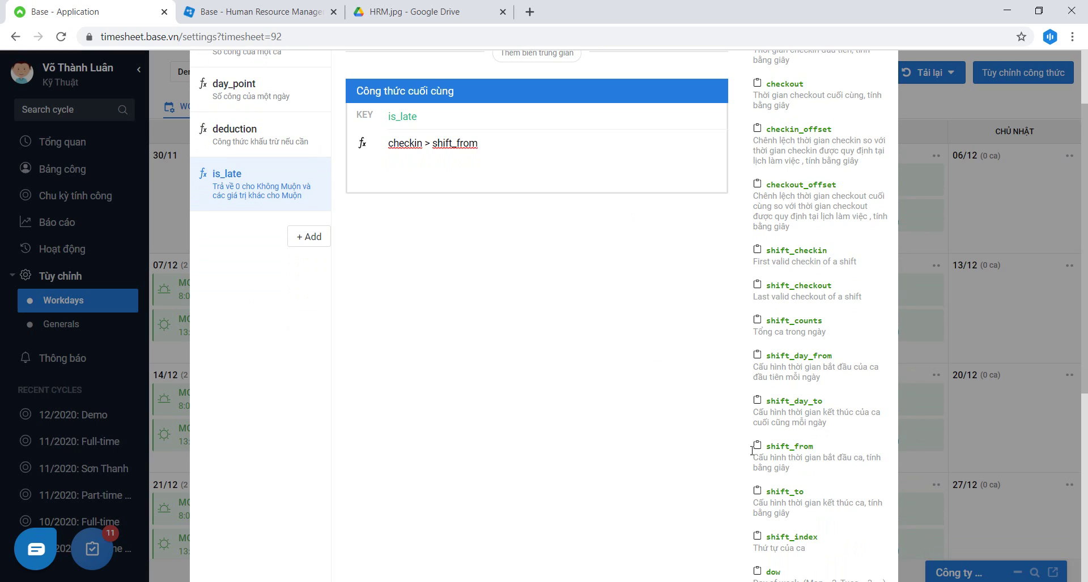
{"action": "left_click_drag", "start_coordinate": [796, 470], "coordinate": [744, 446]}
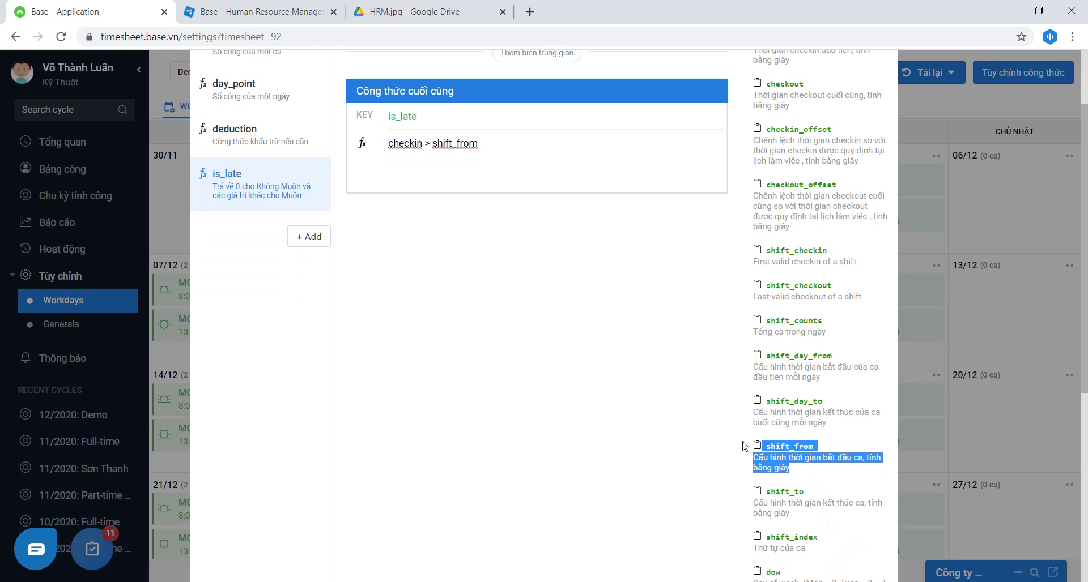
{"action": "left_click", "coordinate": [745, 446]}
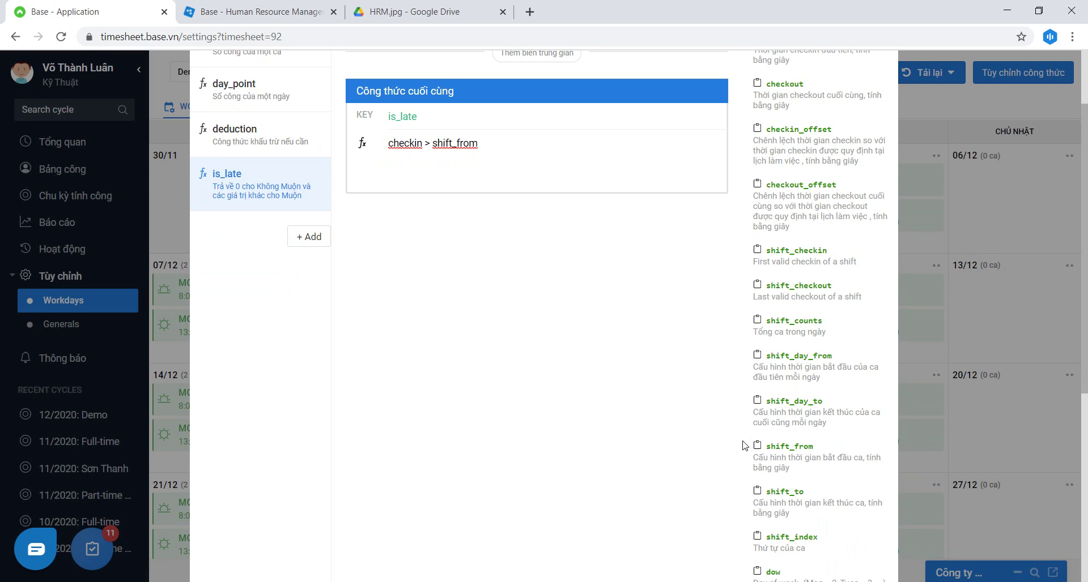
{"action": "left_click_drag", "start_coordinate": [479, 144], "coordinate": [435, 145]}
{"action": "left_click", "coordinate": [497, 141]}
{"action": "scroll", "coordinate": [787, 231], "scroll_direction": "up", "scroll_amount": 2}
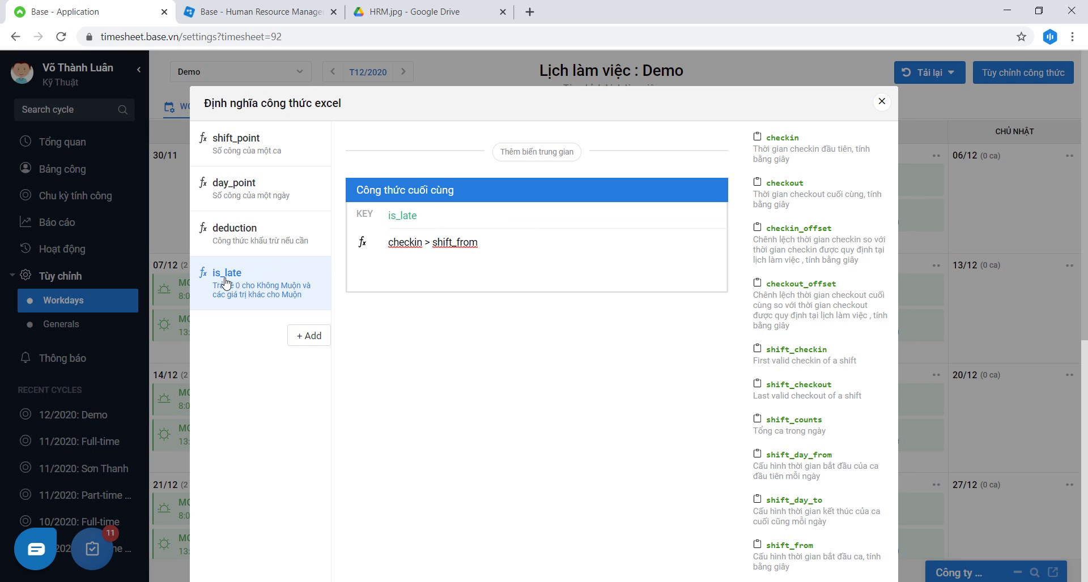
{"action": "scroll", "coordinate": [564, 321], "scroll_direction": "down", "scroll_amount": 8}
{"action": "left_click", "coordinate": [858, 530]}
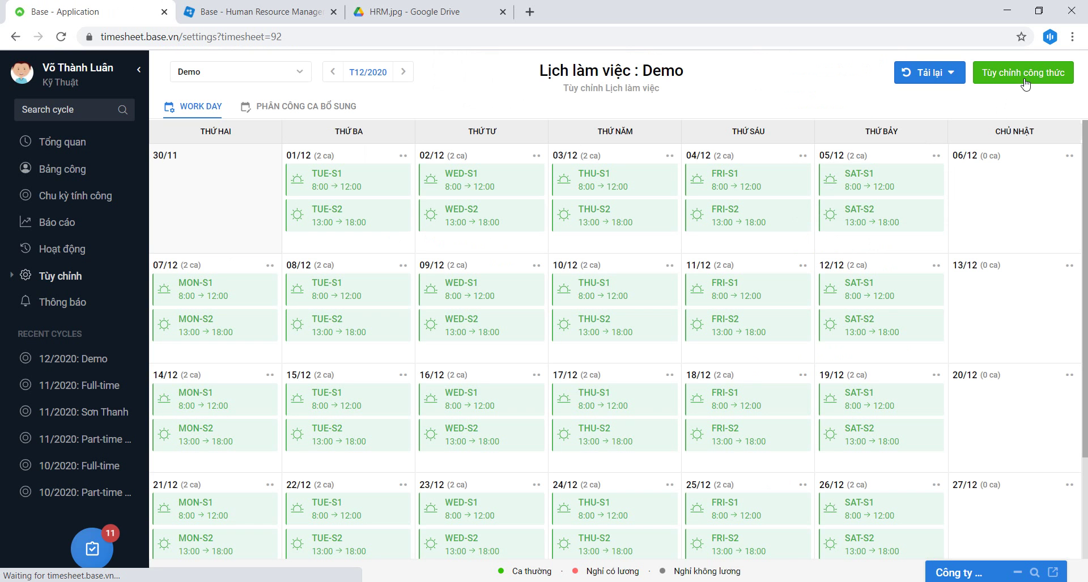
- Copy If(And(checkin > shift_from; checkin <= shift_from + 15*60); 1; 0) from the Word document into the Demo timesheet's deduction formula
{"action": "left_click", "coordinate": [1024, 79]}
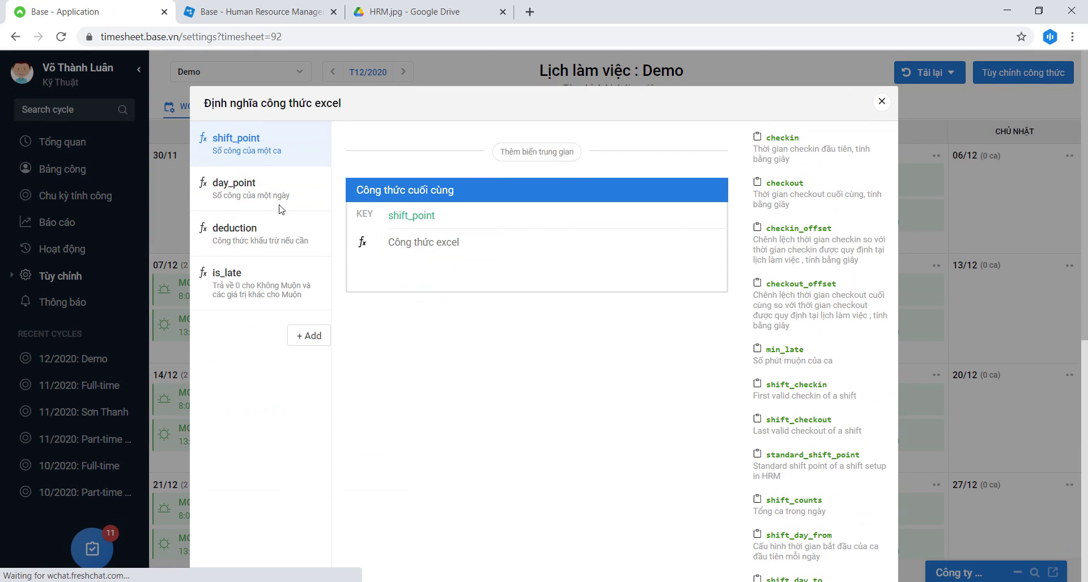
{"action": "left_click", "coordinate": [233, 231]}
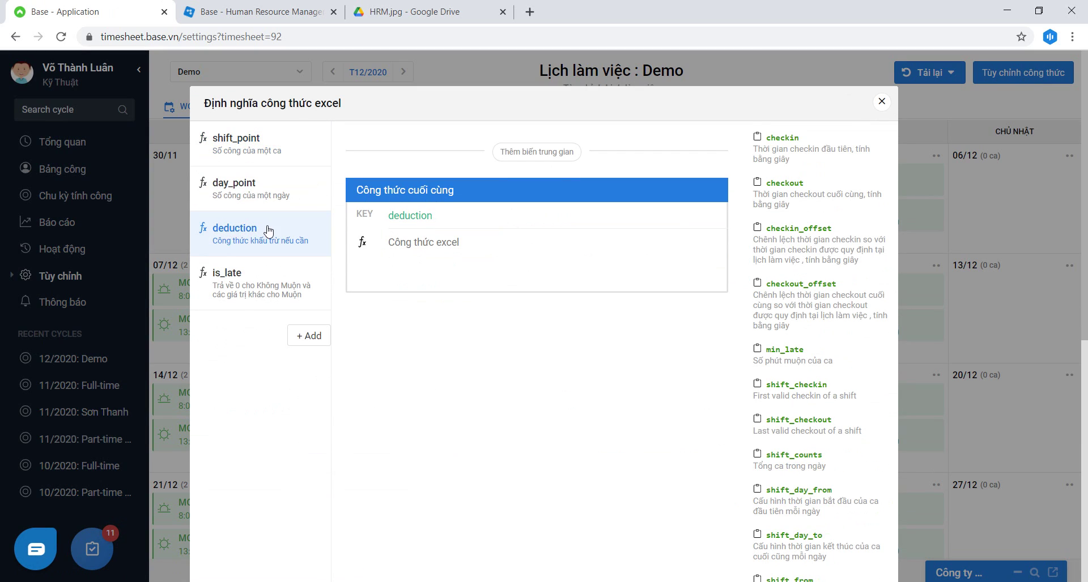
{"action": "key", "text": "alt+Tab"}
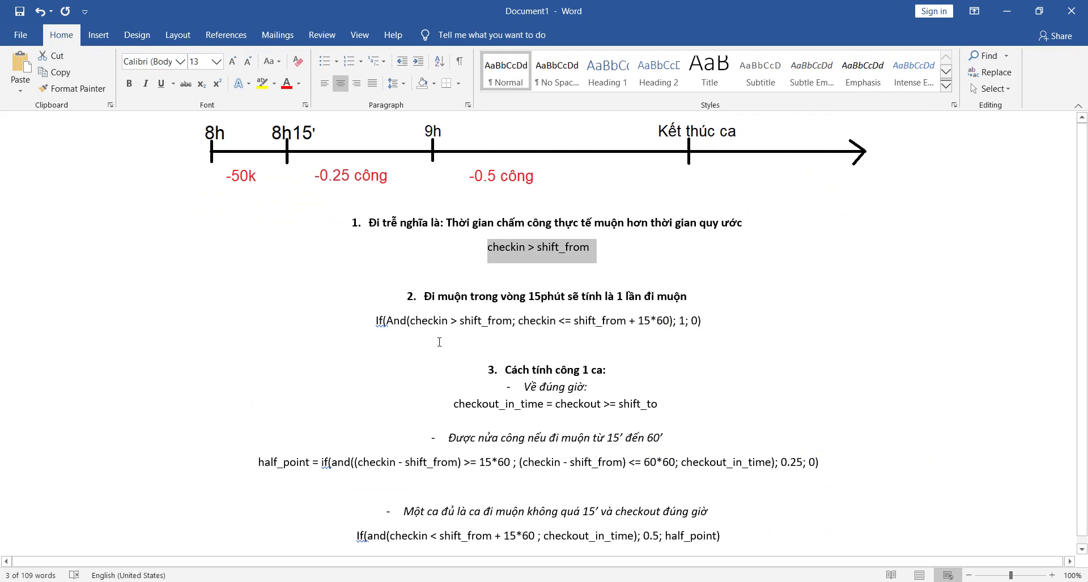
{"action": "left_click", "coordinate": [445, 321]}
{"action": "triple_click", "coordinate": [444, 323]}
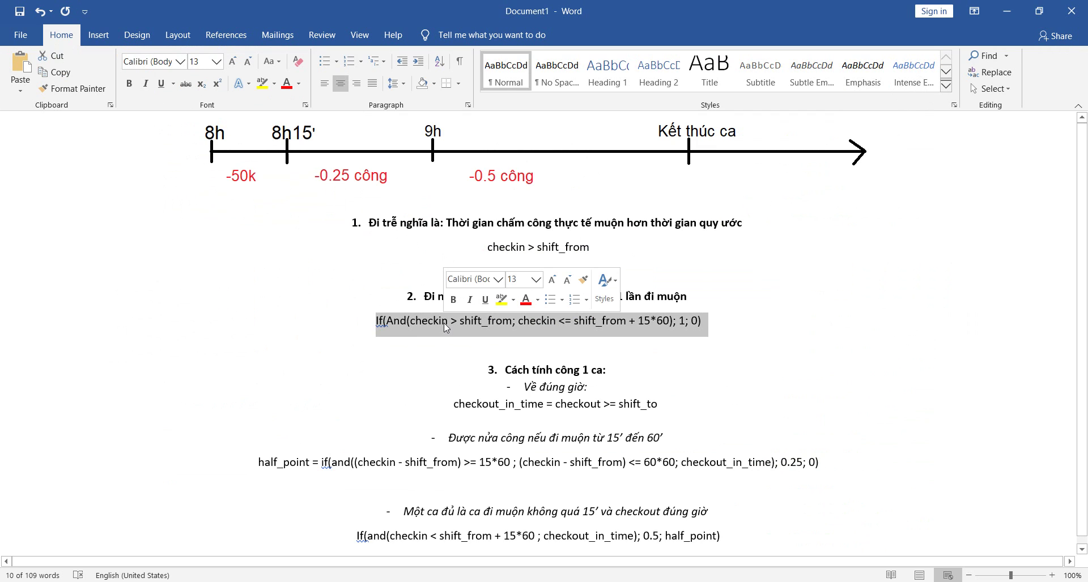
{"action": "left_click", "coordinate": [640, 323]}
{"action": "left_click_drag", "start_coordinate": [732, 324], "coordinate": [375, 326]}
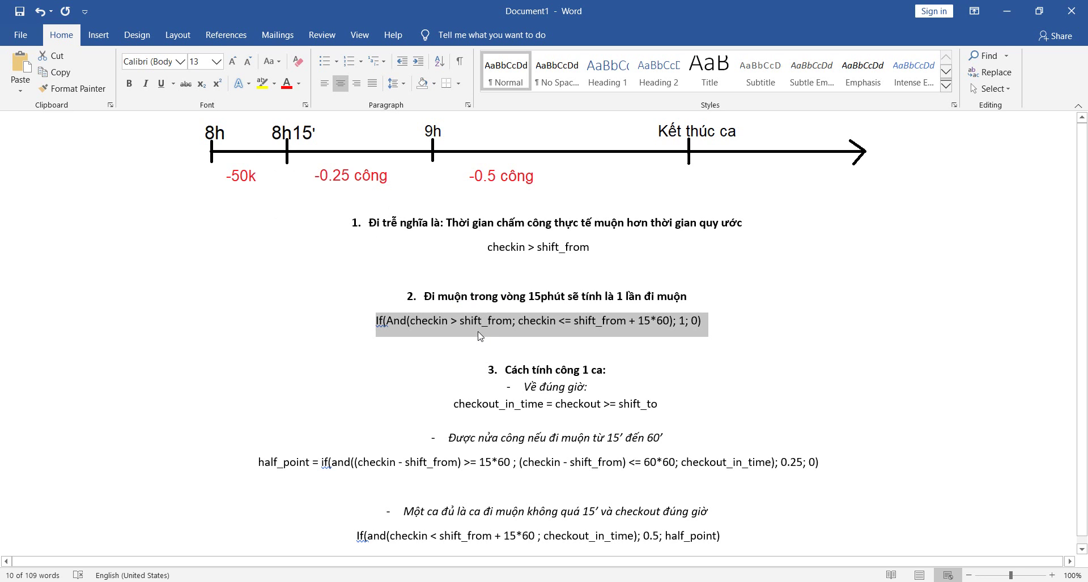
{"action": "key", "text": "alt+Tab"}
{"action": "left_click", "coordinate": [411, 258]}
{"action": "key", "text": "ctrl+v"}
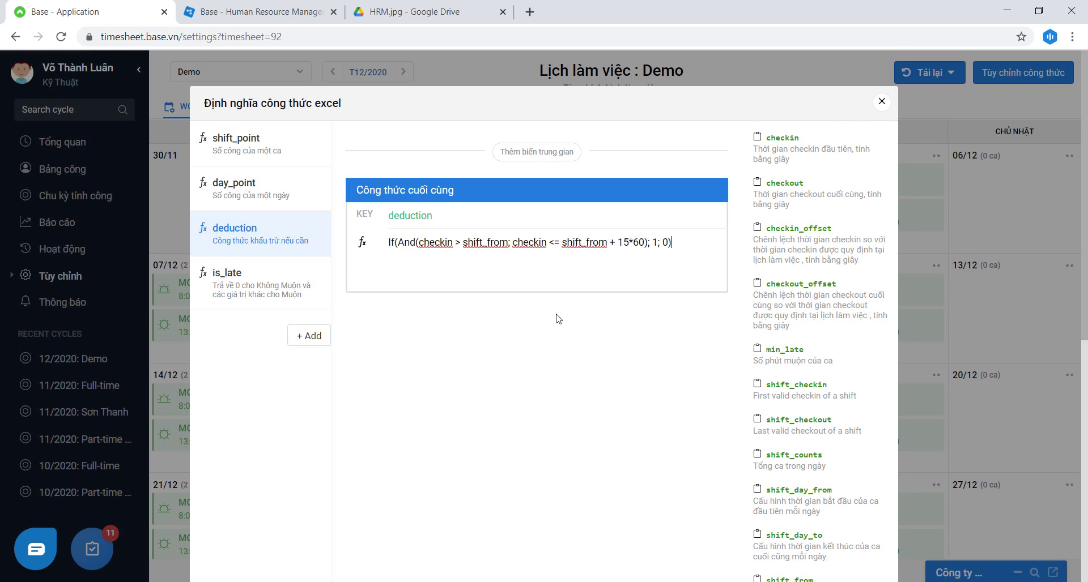
- Review the 15-minute condition in the deduction formula and save the formula
{"action": "scroll", "coordinate": [556, 319], "scroll_direction": "down", "scroll_amount": 8}
{"action": "left_click", "coordinate": [858, 538]}
{"action": "left_click_drag", "start_coordinate": [513, 244], "coordinate": [659, 242]}
{"action": "scroll", "coordinate": [670, 260], "scroll_direction": "down", "scroll_amount": 10}
{"action": "left_click", "coordinate": [858, 540]}
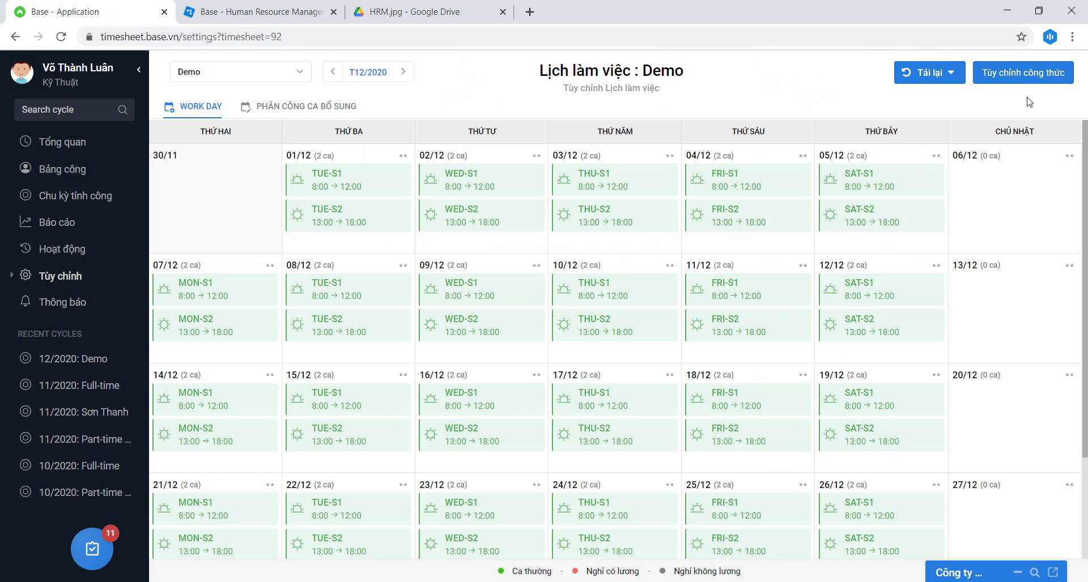
- Switch to the Word document and examine the shift-credit formulas under rule 3
{"action": "key", "text": "alt+Tab"}
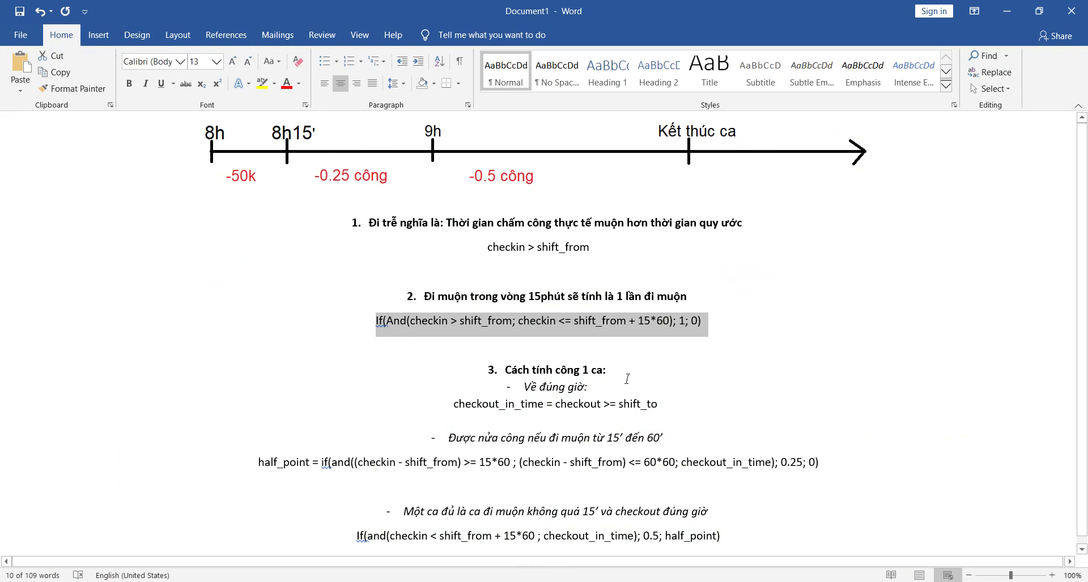
{"action": "scroll", "coordinate": [628, 379], "scroll_direction": "down", "scroll_amount": 1}
{"action": "key", "text": "alt"}
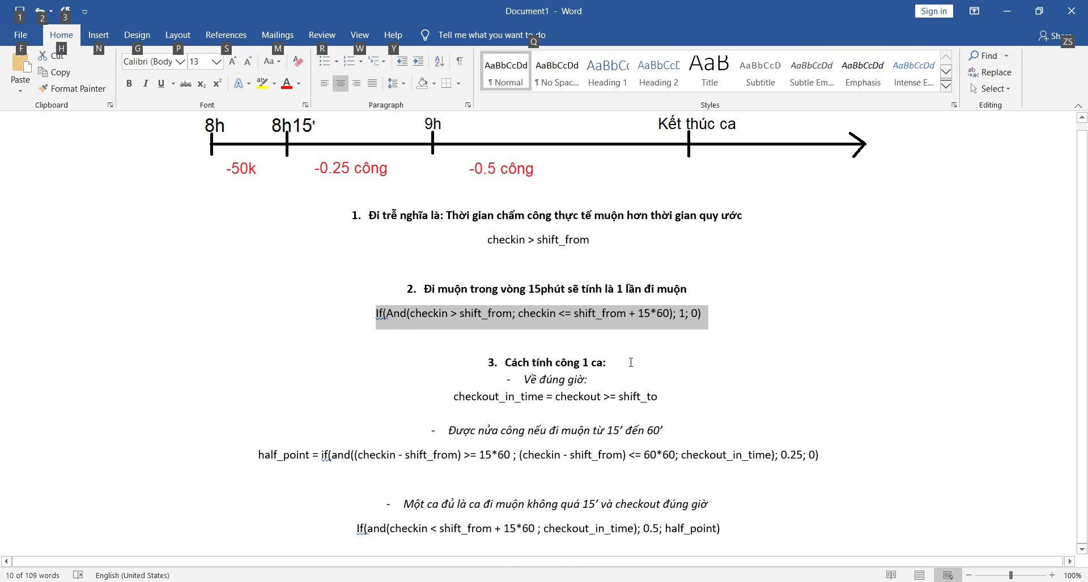
- Read through the on-time checkout, half-credit and full-shift formulas in the Word document once more
{"action": "left_click", "coordinate": [639, 363]}
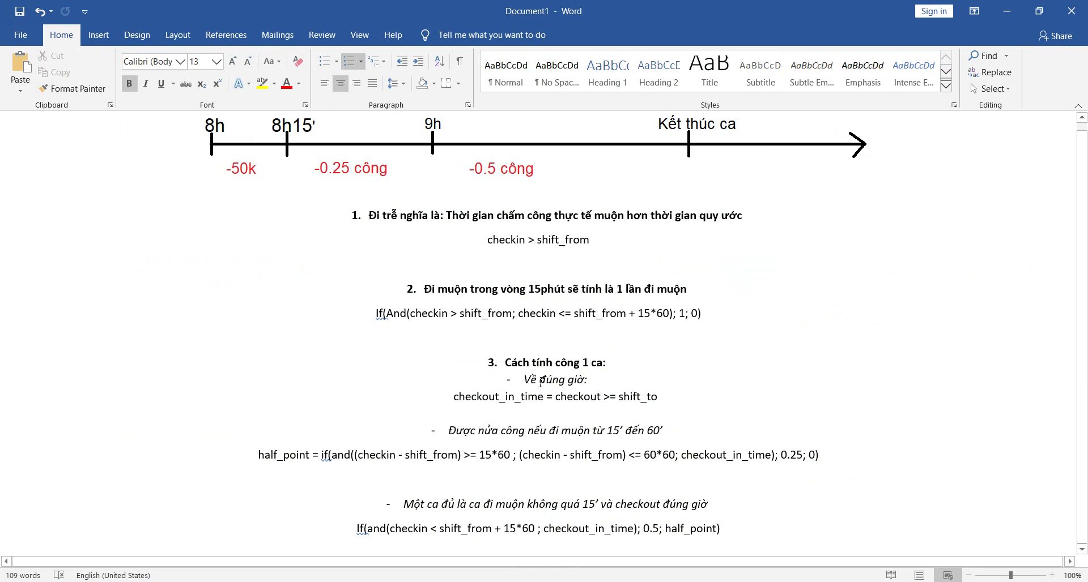
{"action": "left_click_drag", "start_coordinate": [523, 379], "coordinate": [747, 533]}
{"action": "left_click", "coordinate": [748, 533]}
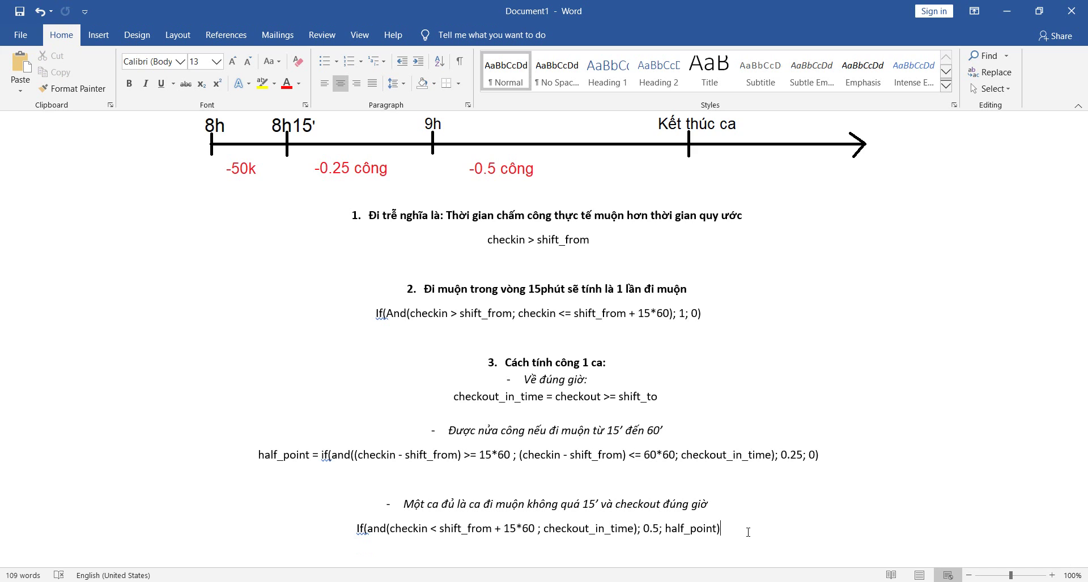
- Switch to Base Timesheet, add an intermediate variable to shift_point, and copy checkout_in_time = checkout >= shift_to from Word into its name
{"action": "key", "text": "alt+Tab"}
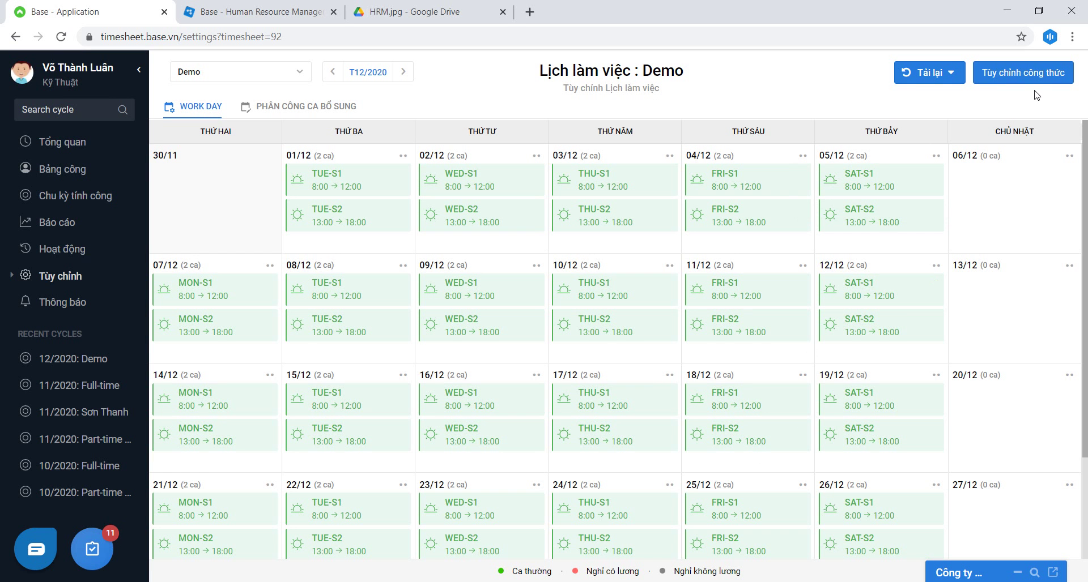
{"action": "left_click", "coordinate": [1026, 74]}
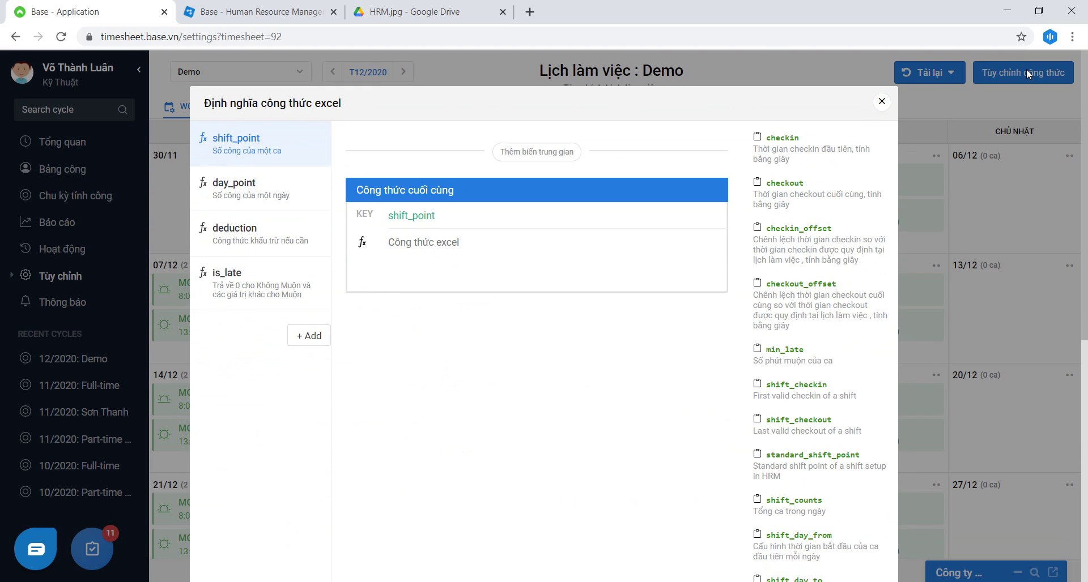
{"action": "left_click", "coordinate": [535, 158]}
{"action": "key", "text": "alt+Tab"}
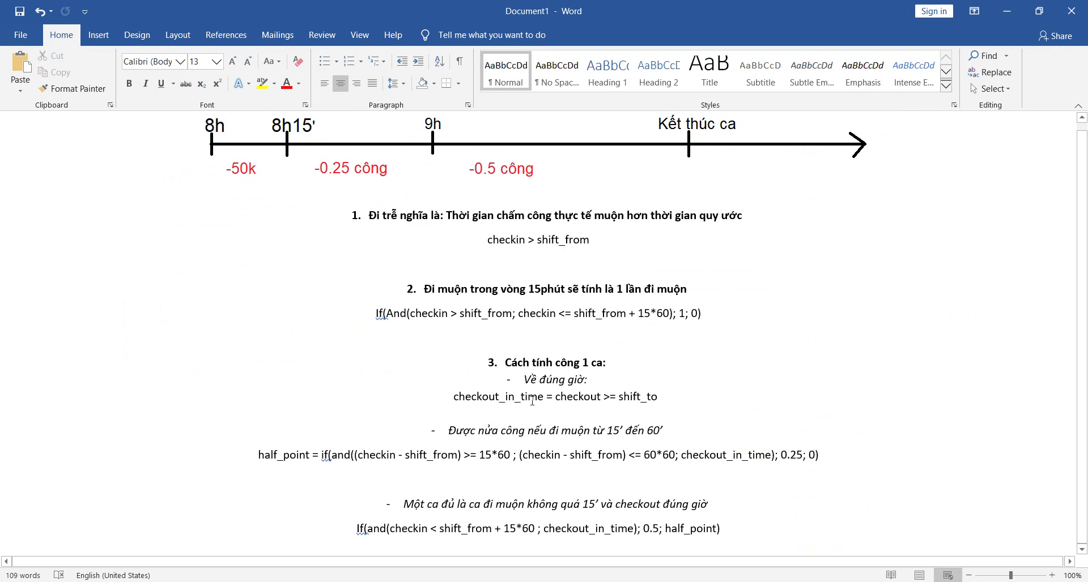
{"action": "left_click_drag", "start_coordinate": [662, 398], "coordinate": [462, 396]}
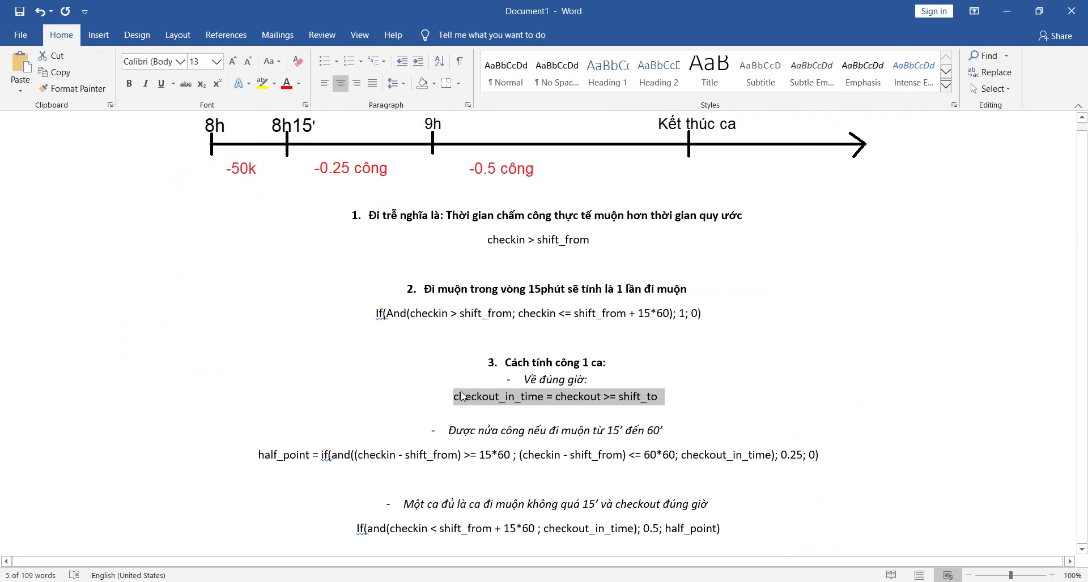
{"action": "key", "text": "ctrl+c"}
{"action": "key", "text": "alt+Tab"}
{"action": "left_click", "coordinate": [399, 146]}
{"action": "key", "text": "ctrl+v"}
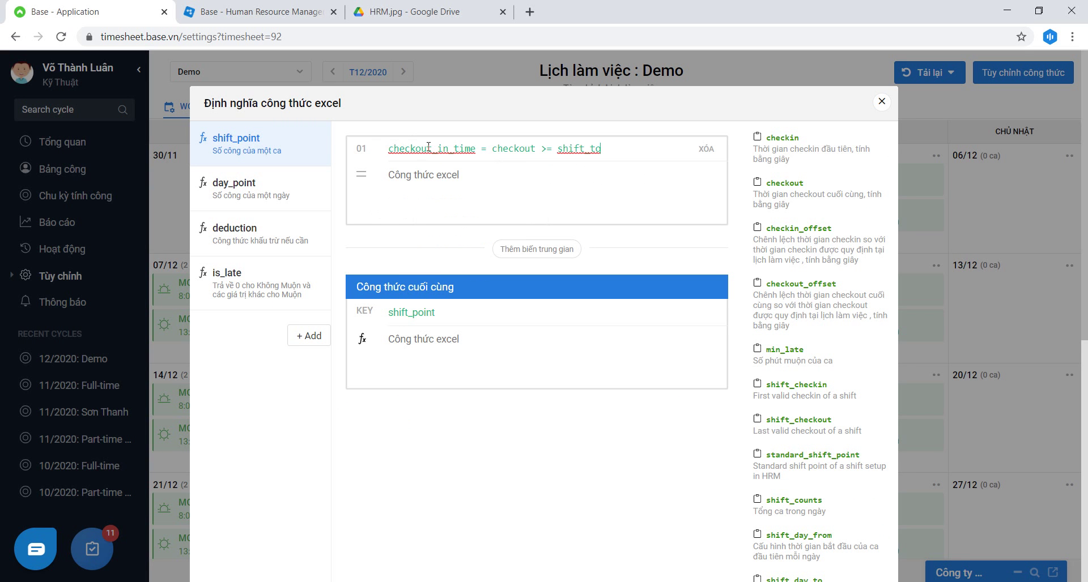
- Keep only checkout_in_time as the first variable's name and move checkout >= shift_to into its formula
{"action": "mouse_move", "coordinate": [492, 149]}
{"action": "left_mouse_down"}
{"action": "mouse_move", "coordinate": [602, 148]}
{"action": "mouse_move", "coordinate": [481, 153]}
{"action": "left_mouse_up"}
{"action": "left_click", "coordinate": [595, 160]}
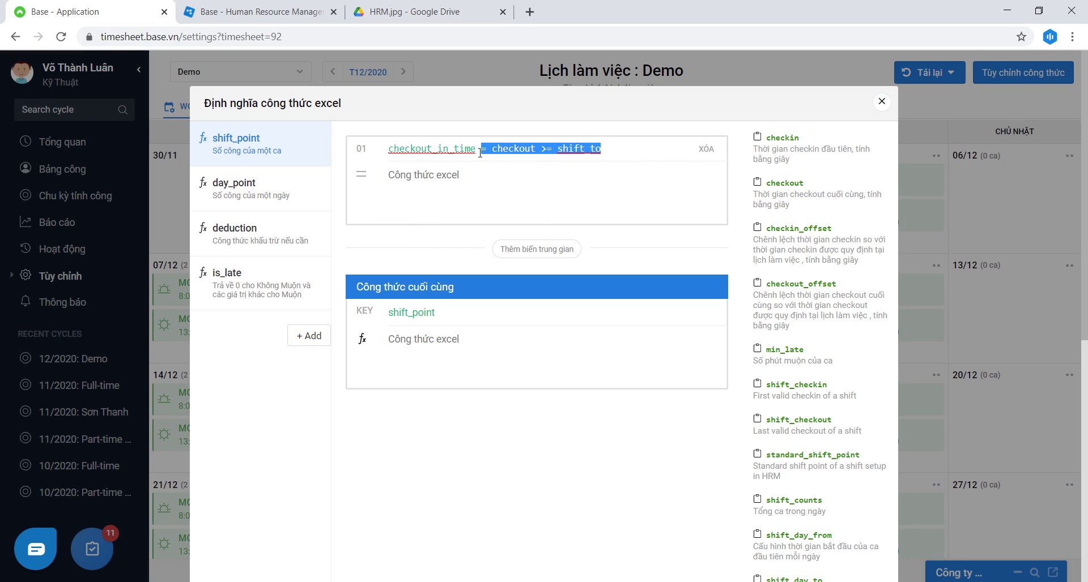
{"action": "key", "text": "BackSpace"}
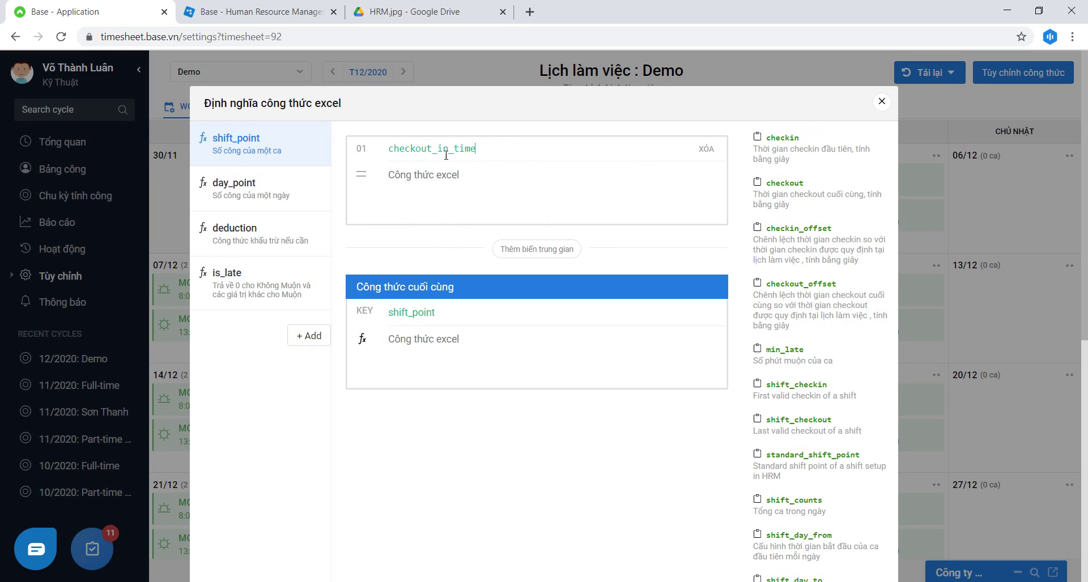
{"action": "double_click", "coordinate": [443, 154]}
{"action": "left_click", "coordinate": [489, 154]}
{"action": "key", "text": "ctrl+z"}
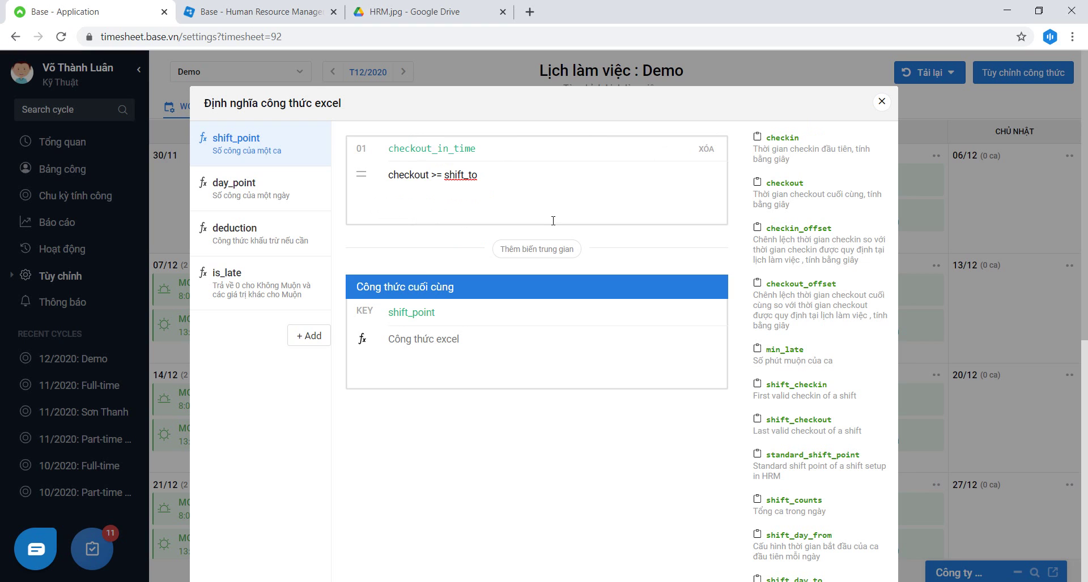
- Add a second intermediate variable and copy the complete half_point line from the Word document into its formula
{"action": "left_click", "coordinate": [541, 249]}
{"action": "key", "text": "alt+Tab"}
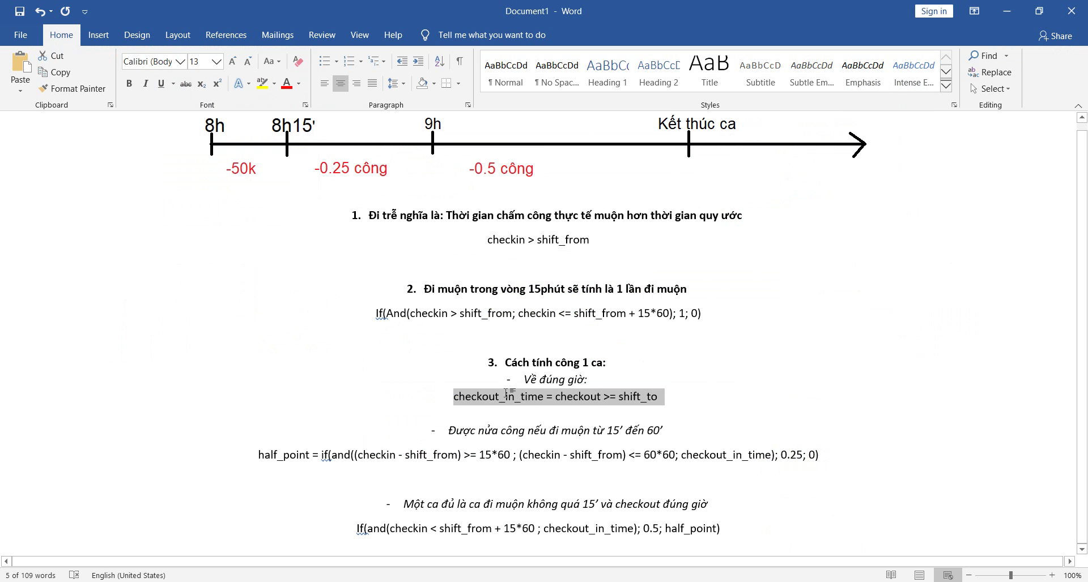
{"action": "triple_click", "coordinate": [416, 456]}
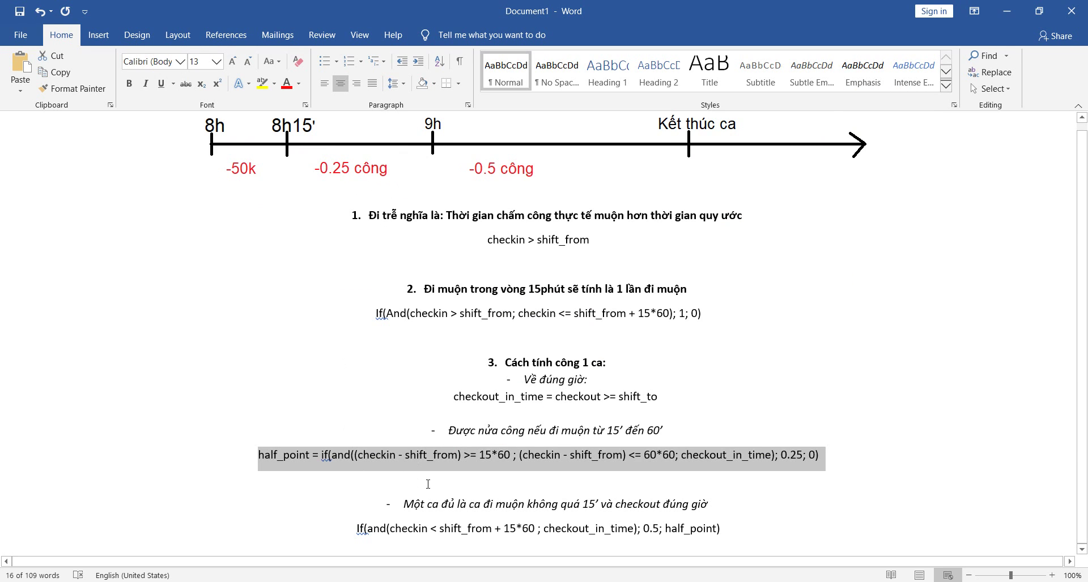
{"action": "key", "text": "alt+Tab"}
{"action": "left_click", "coordinate": [429, 269]}
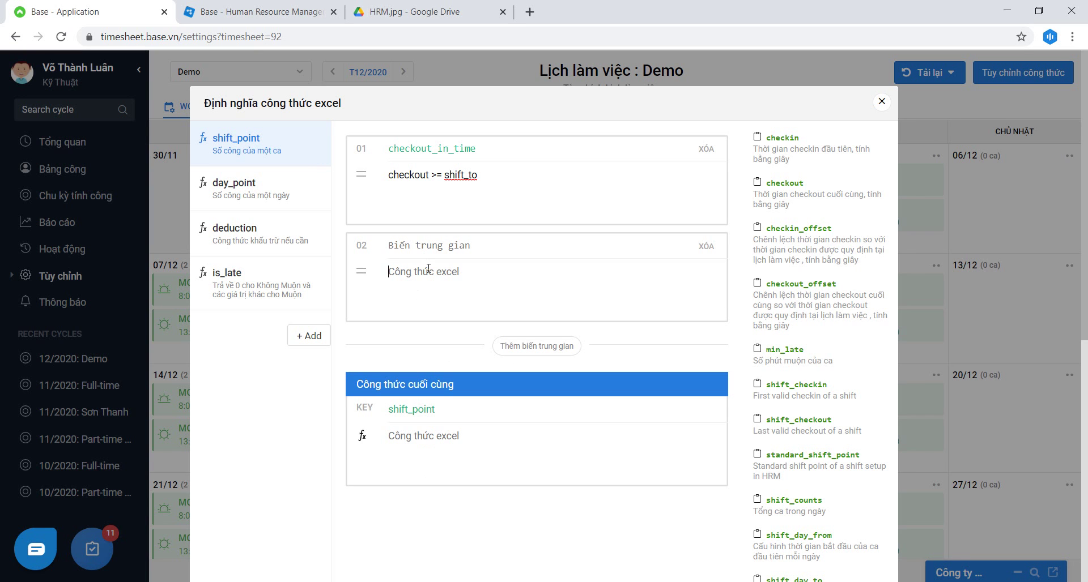
{"action": "key", "text": "ctrl+v"}
- Remove the leading "half_point =" from the second variable's formula and name the variable half_point
{"action": "key", "text": "ctrl+Home"}
{"action": "key", "text": "shift+Right"}
{"action": "key", "text": "shift+Right"}
{"action": "key", "text": "shift+Right"}
{"action": "key", "text": "shift+Right"}
{"action": "key", "text": "shift+Right"}
{"action": "key", "text": "shift+Right"}
{"action": "key", "text": "shift+Right"}
{"action": "key", "text": "shift+Right"}
{"action": "key", "text": "shift+Right"}
{"action": "key", "text": "shift+Right"}
{"action": "key", "text": "shift+Right"}
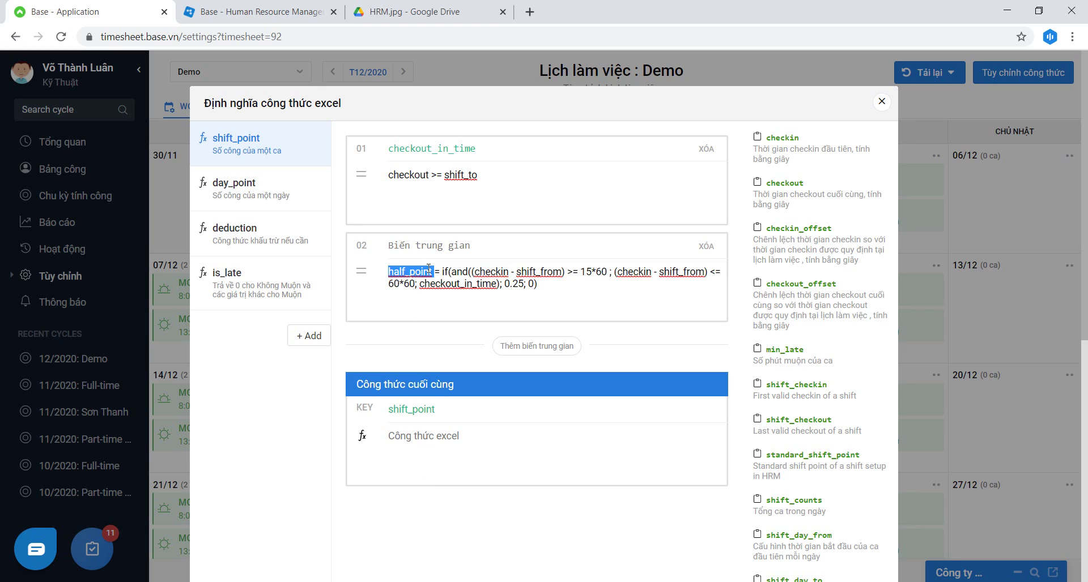
{"action": "key", "text": "Delete"}
{"action": "key", "text": "Delete"}
{"action": "key", "text": "Delete"}
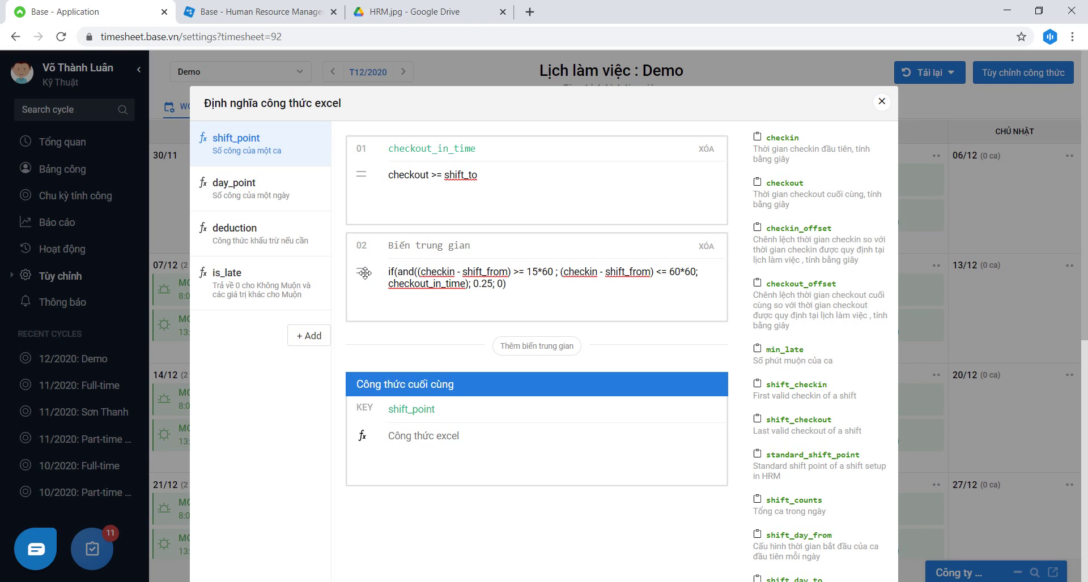
{"action": "left_click", "coordinate": [418, 247]}
{"action": "type", "text": "half_point"}
- Copy If(and(checkin < shift_from + 15*60 ; checkout_in_time); 0.5; half_point) from the Word document into shift_point's final formula
{"action": "key", "text": "alt+Tab"}
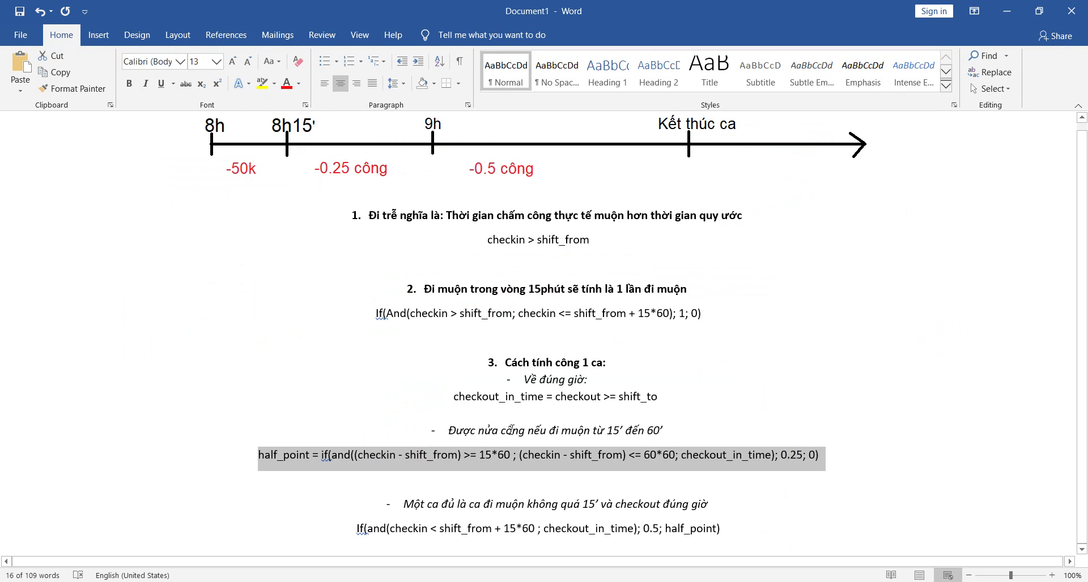
{"action": "triple_click", "coordinate": [486, 530]}
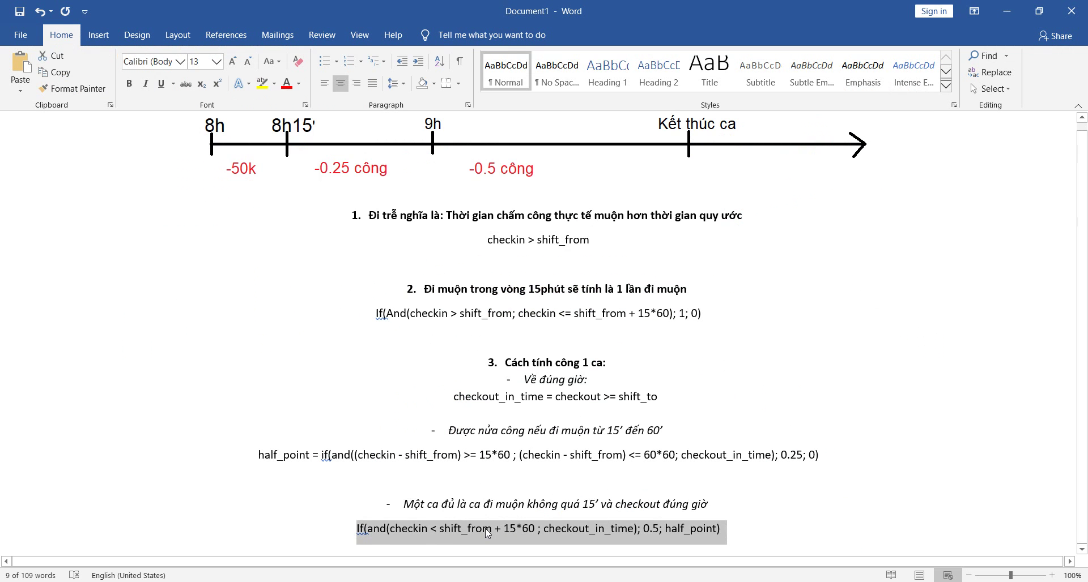
{"action": "key", "text": "ctrl+c"}
{"action": "key", "text": "alt+Tab"}
{"action": "key", "text": "ctrl+v"}
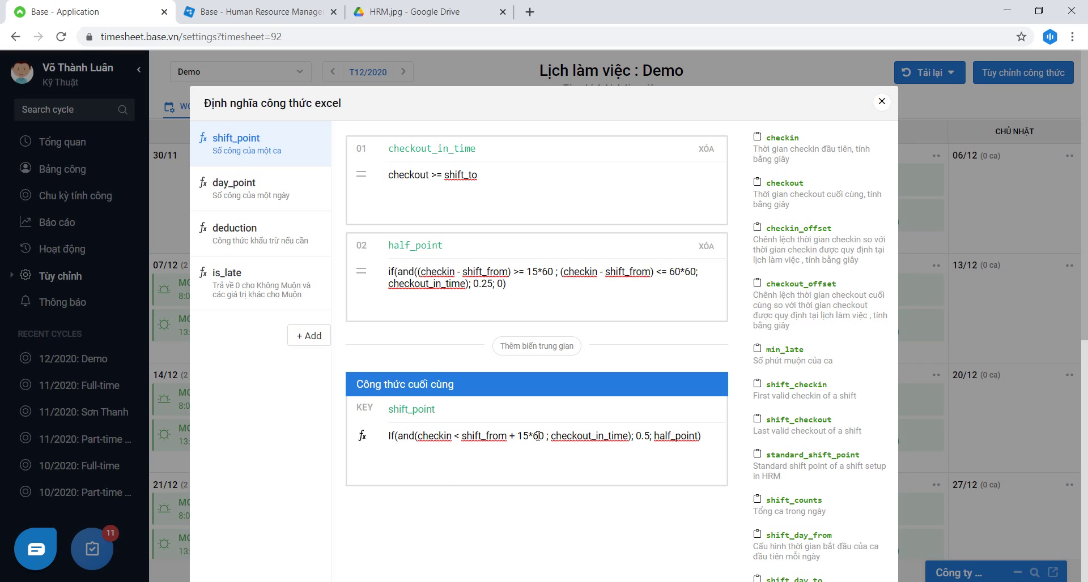
- Review the full-shift condition in shift_point against the Word document's lateness timeline, and save the formulas
{"action": "left_click_drag", "start_coordinate": [547, 437], "coordinate": [651, 438]}
{"action": "left_click", "coordinate": [650, 438]}
{"action": "left_click_drag", "start_coordinate": [545, 438], "coordinate": [512, 440]}
{"action": "left_click_drag", "start_coordinate": [652, 437], "coordinate": [419, 446]}
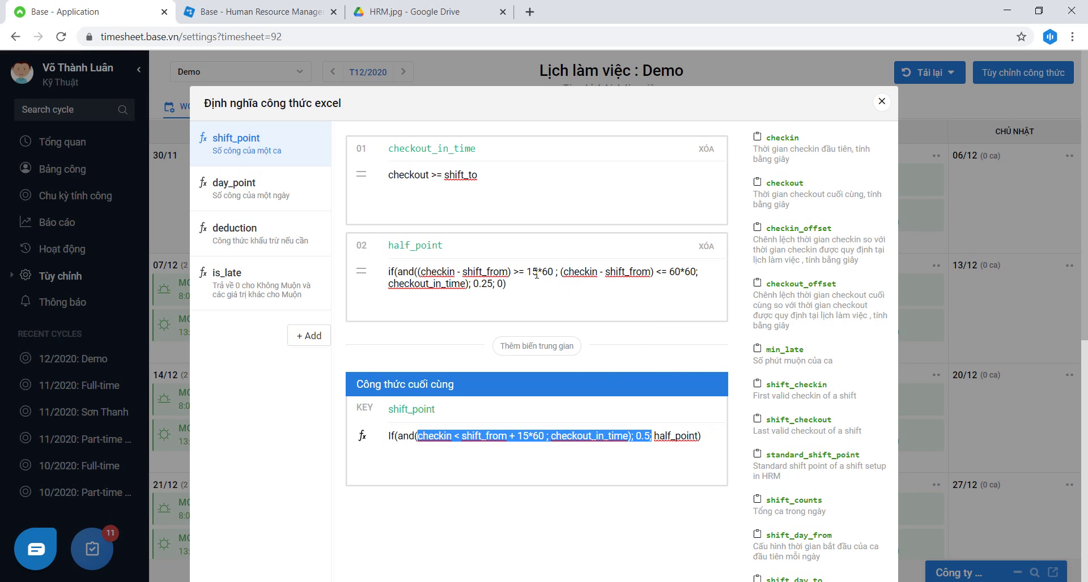
{"action": "key", "text": "alt+Tab"}
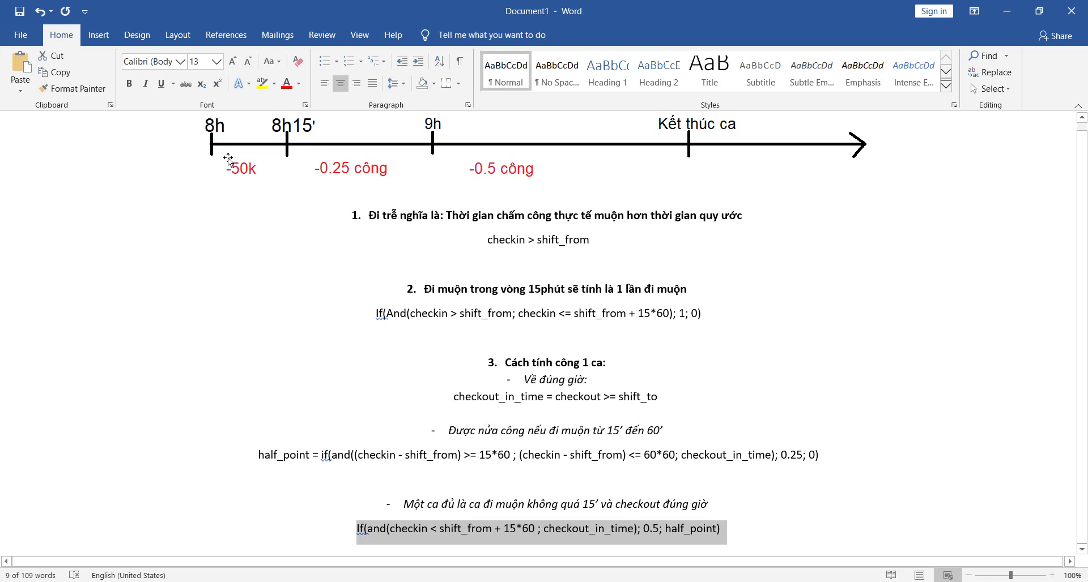
{"action": "key", "text": "alt+Tab"}
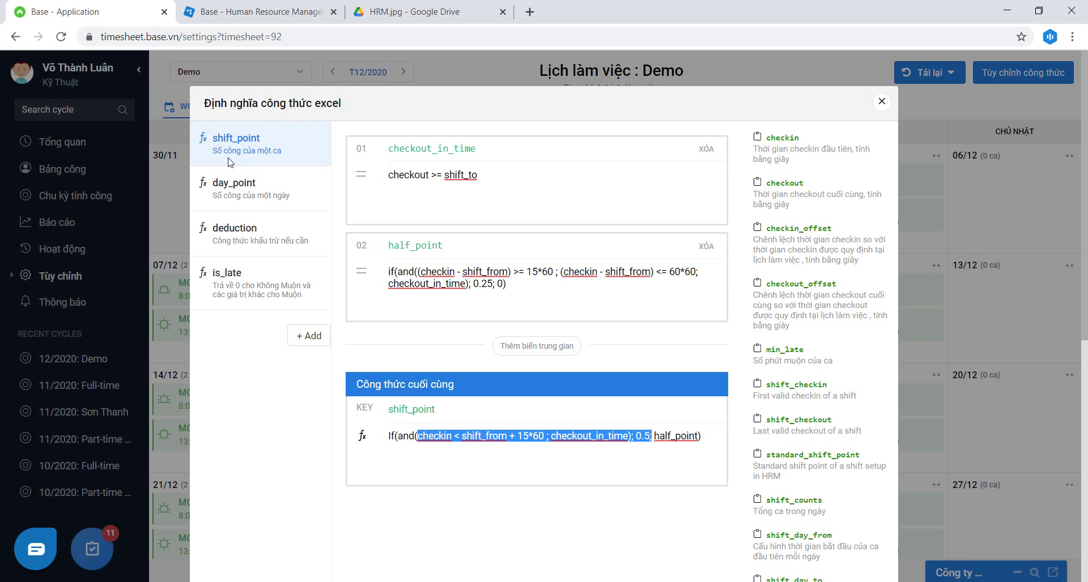
{"action": "key", "text": "alt+Tab"}
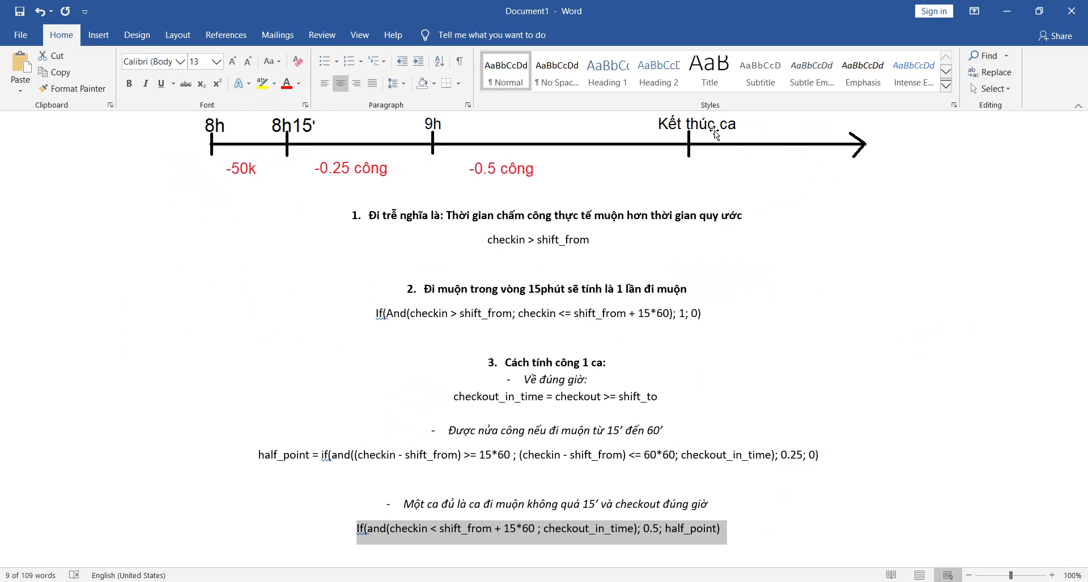
{"action": "key", "text": "alt+Tab"}
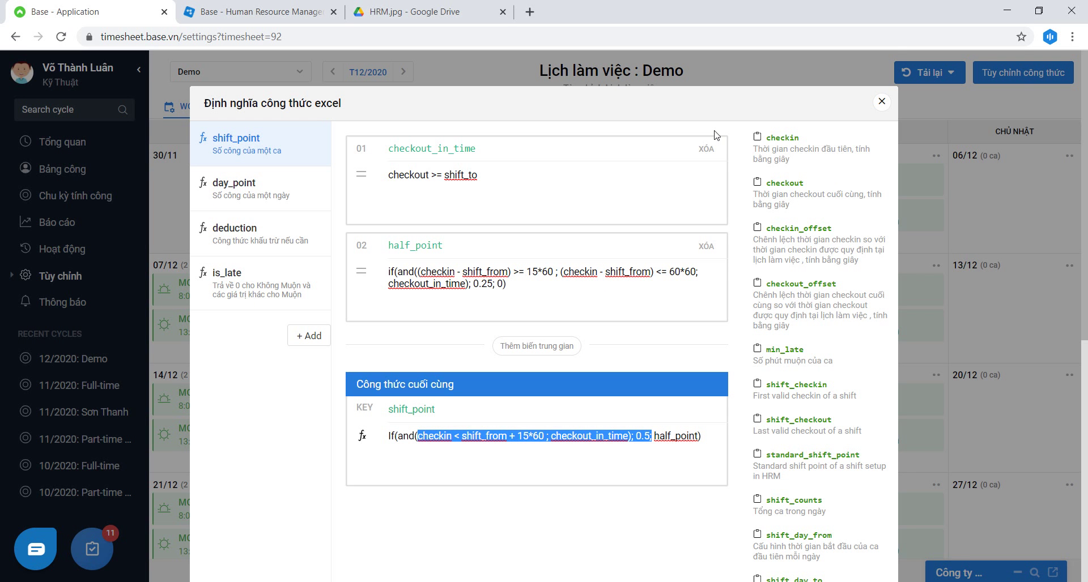
{"action": "scroll", "coordinate": [703, 272], "scroll_direction": "down", "scroll_amount": 5}
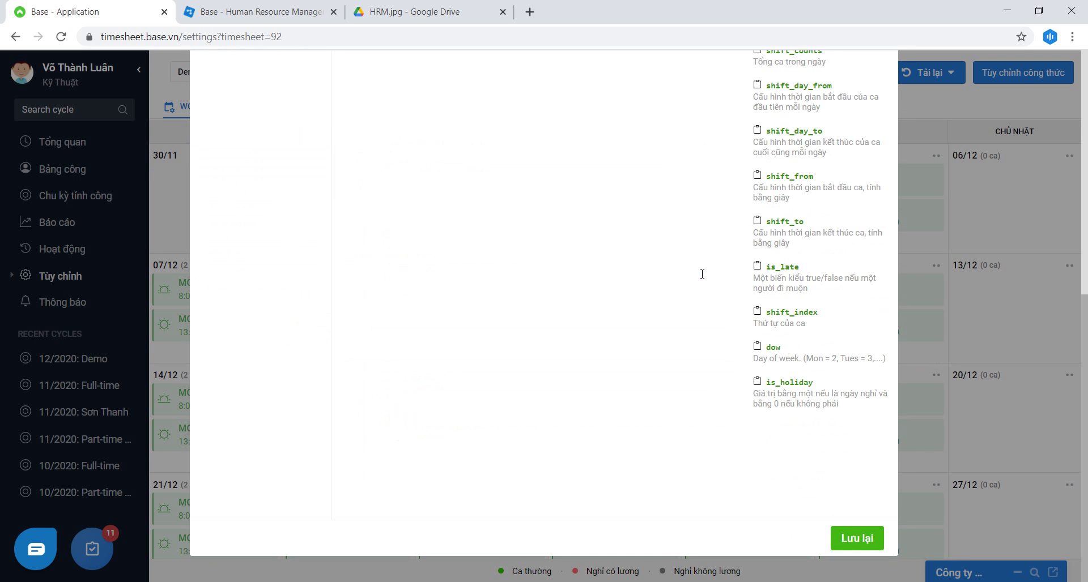
{"action": "left_click", "coordinate": [853, 540]}
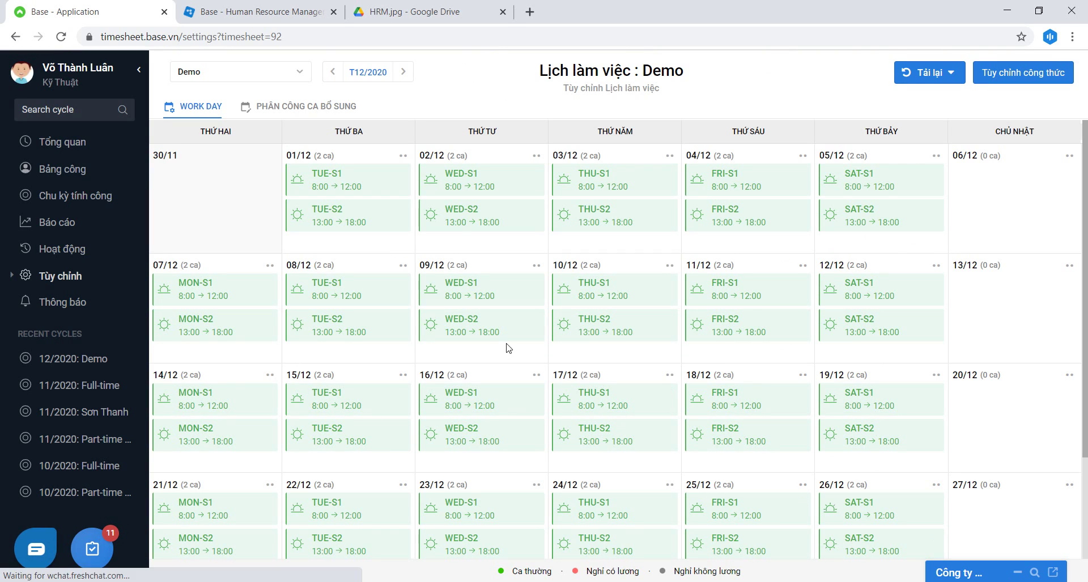
- Open the timesheet cycles and view which timesheets can be added to cycle 12/2020, without adding any
{"action": "left_click", "coordinate": [79, 197]}
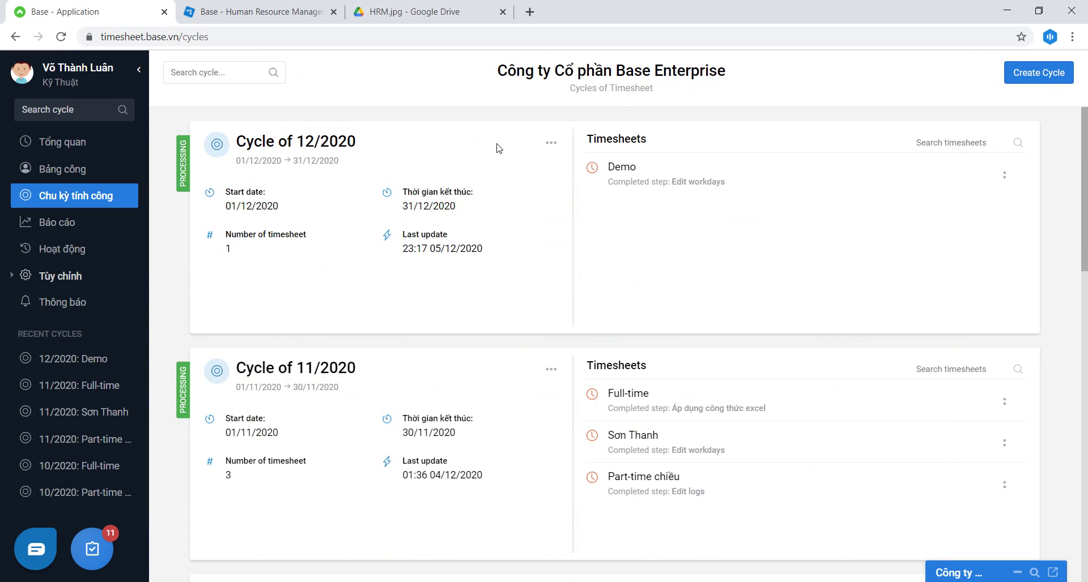
{"action": "left_click", "coordinate": [550, 145]}
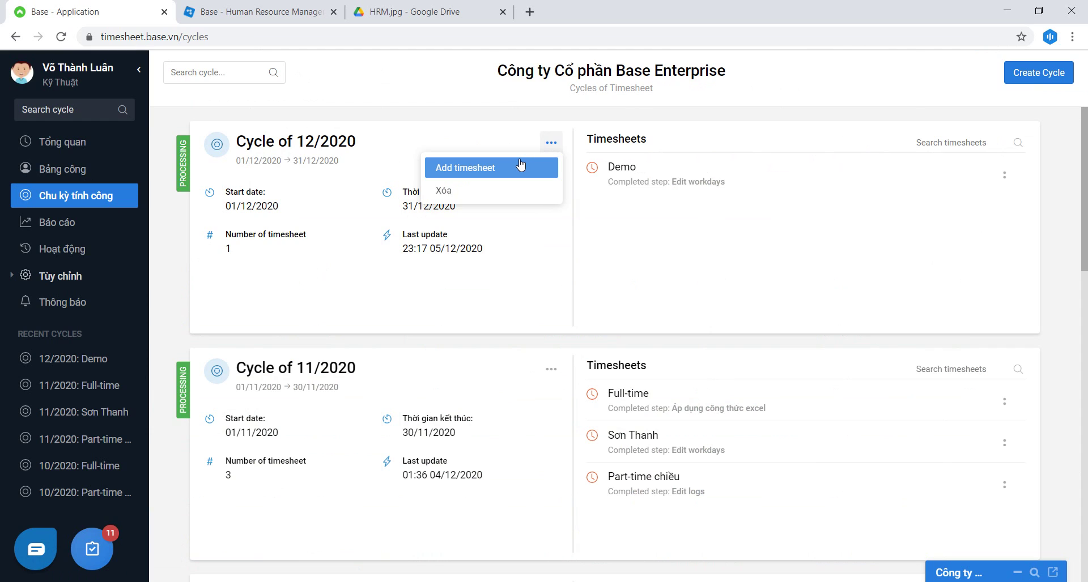
{"action": "left_click", "coordinate": [520, 166]}
{"action": "left_click", "coordinate": [446, 295]}
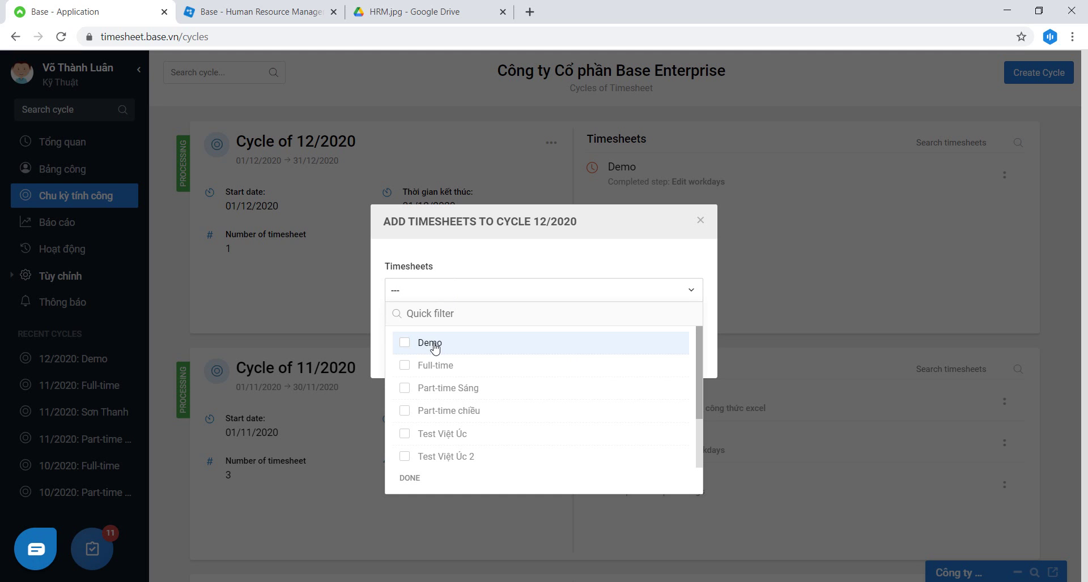
{"action": "left_click", "coordinate": [701, 221]}
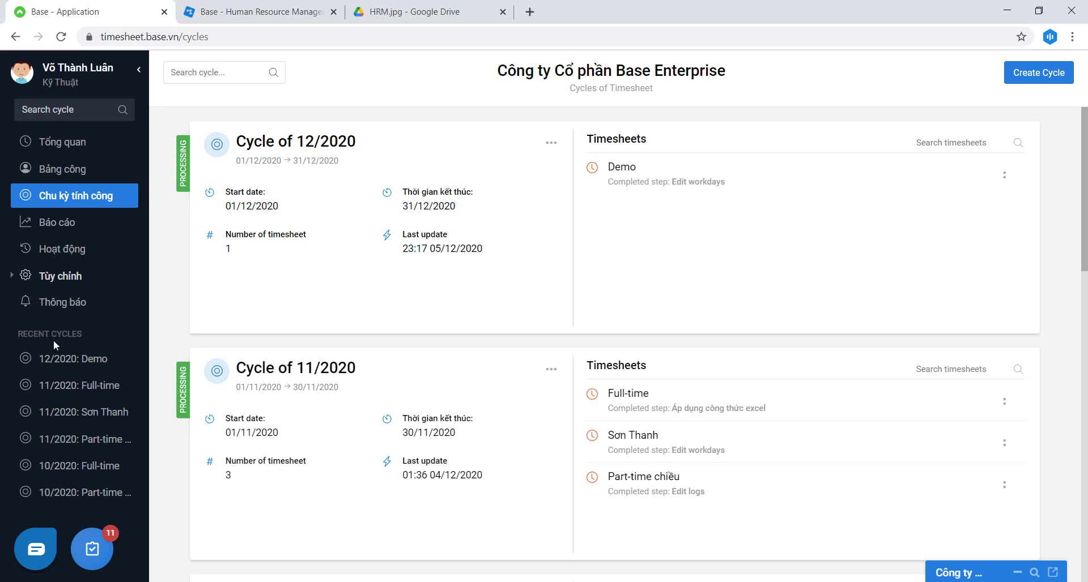
- Open the 12/2020 Demo cycle at its attendance time editing stage (Chỉnh sửa thời gian chấm công)
{"action": "left_click", "coordinate": [67, 359]}
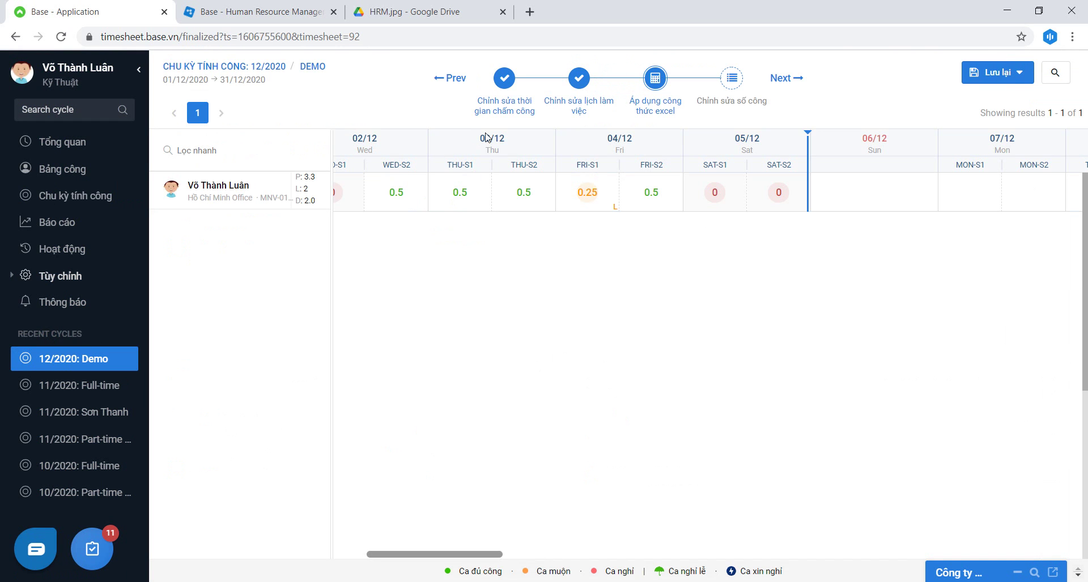
{"action": "left_click", "coordinate": [504, 80]}
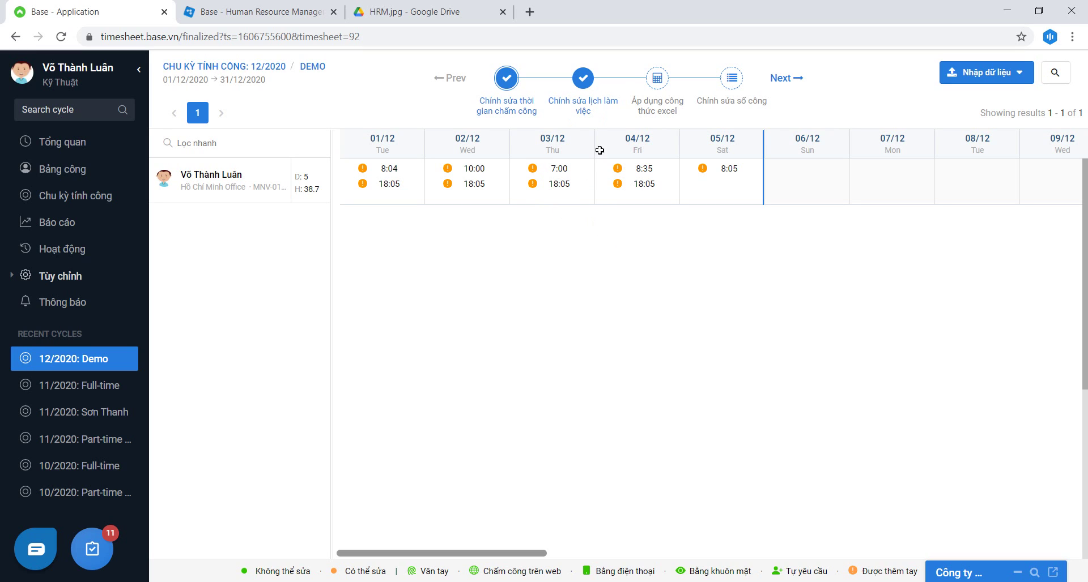
- View the form for adding an attendance log on 01/12 and close it without adding one
{"action": "left_click", "coordinate": [370, 195]}
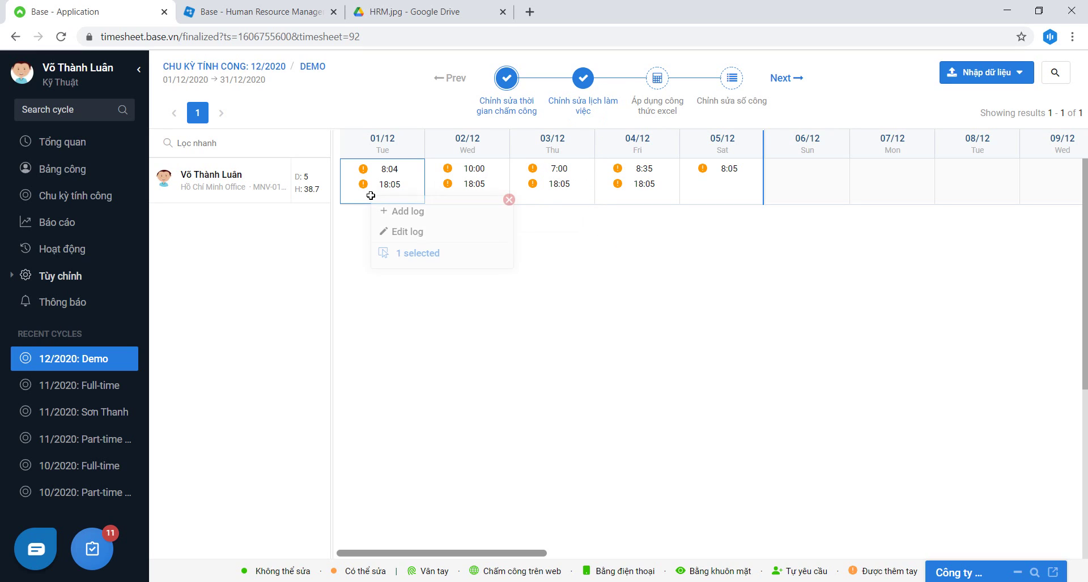
{"action": "left_click", "coordinate": [403, 221]}
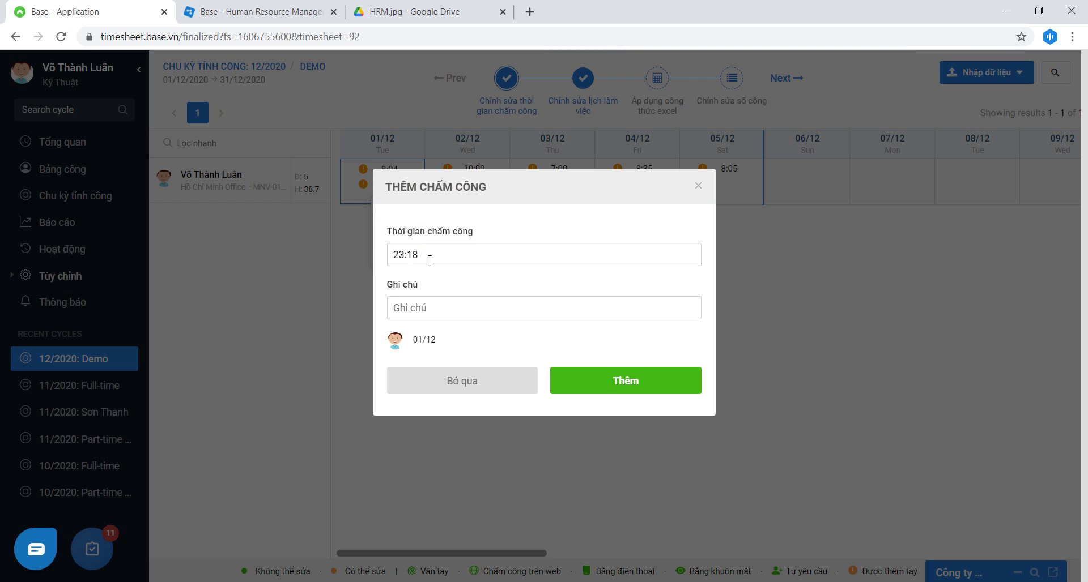
{"action": "key", "text": "Escape"}
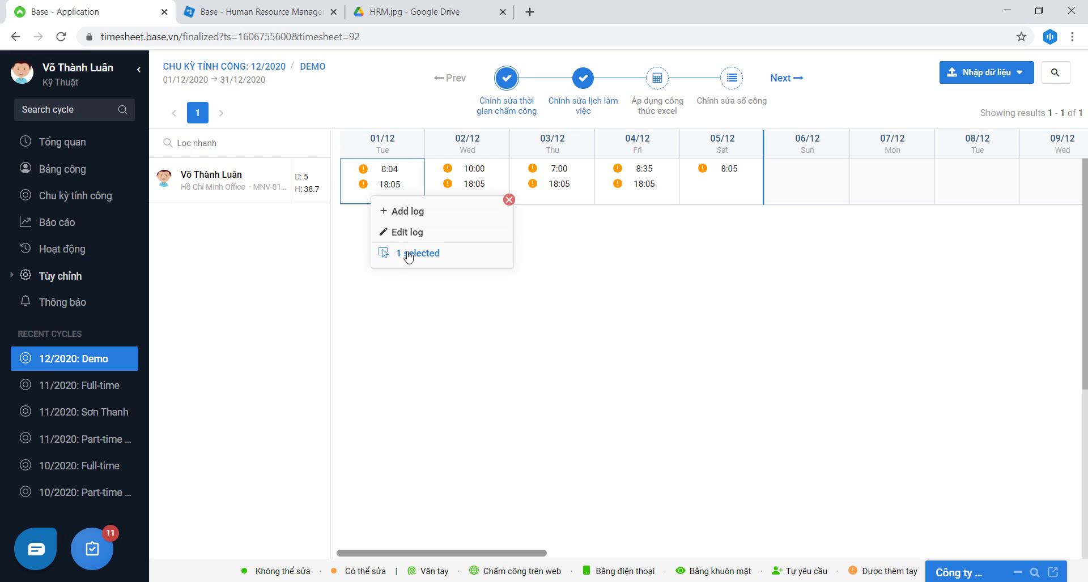
{"action": "left_click", "coordinate": [508, 200]}
- Select the attendance times from 01/12 to 05/12 to view their log options, and close the options without editing
{"action": "left_click_drag", "start_coordinate": [355, 170], "coordinate": [722, 183]}
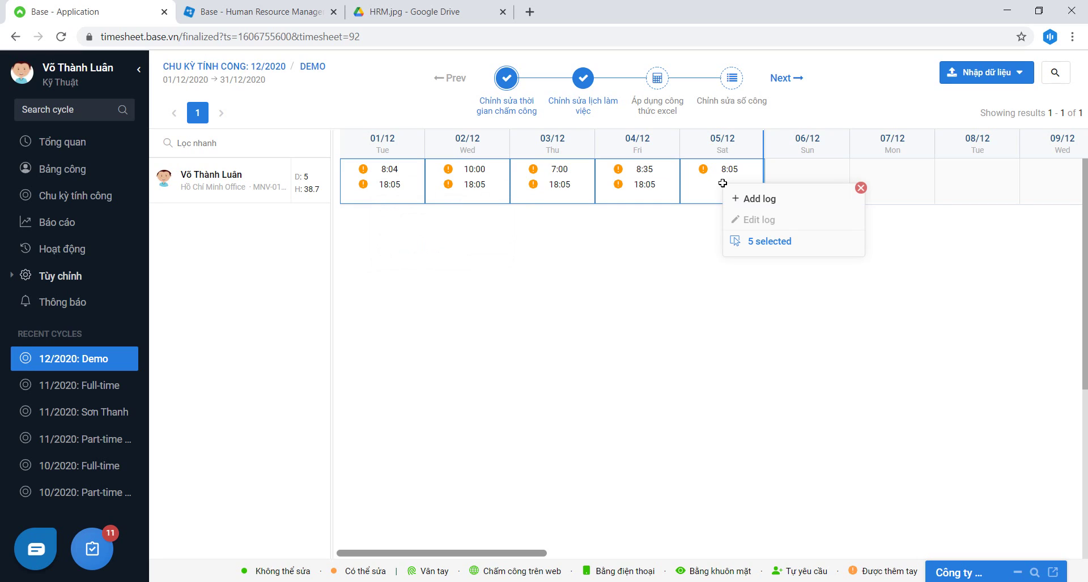
{"action": "left_click", "coordinate": [860, 188]}
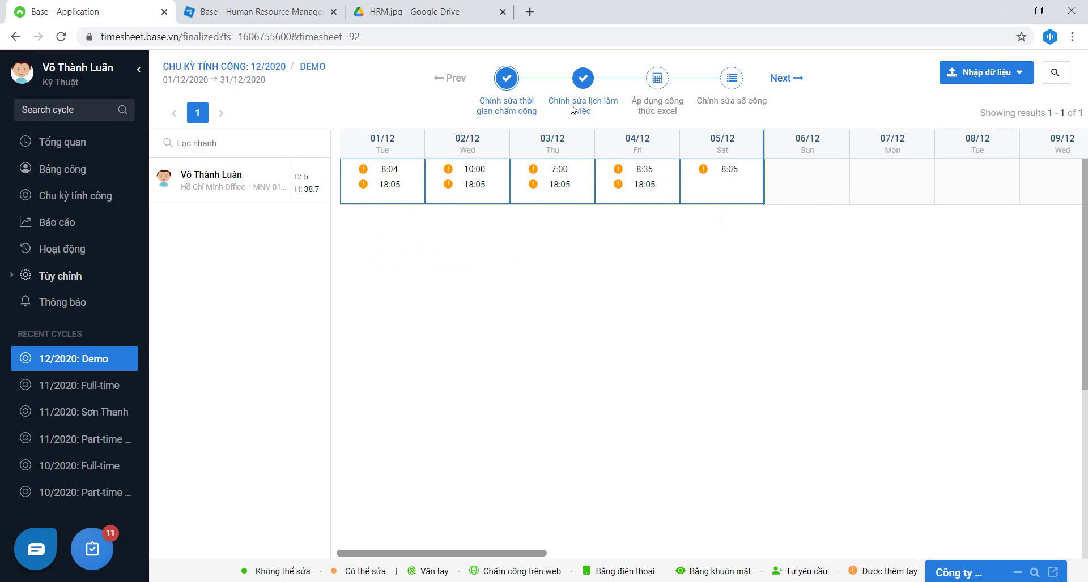
- Open the cycle's work schedule stage (Chỉnh sửa lịch làm việc), check the HRM timesheet list, and synchronise the holidays (Đồng bộ ngày lễ)
{"action": "left_click", "coordinate": [583, 80]}
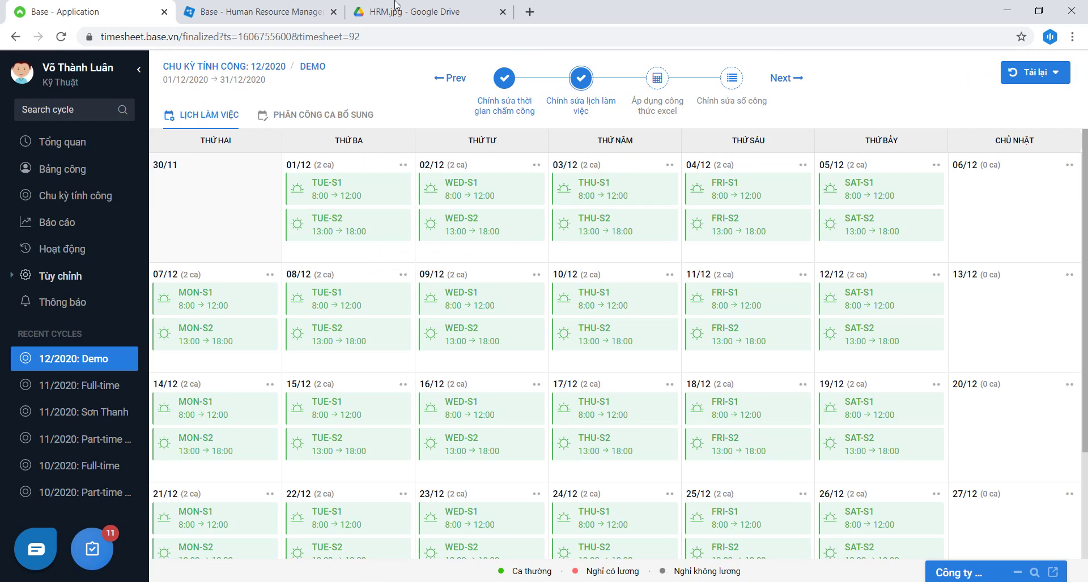
{"action": "left_click", "coordinate": [253, 6]}
{"action": "left_click", "coordinate": [732, 101]}
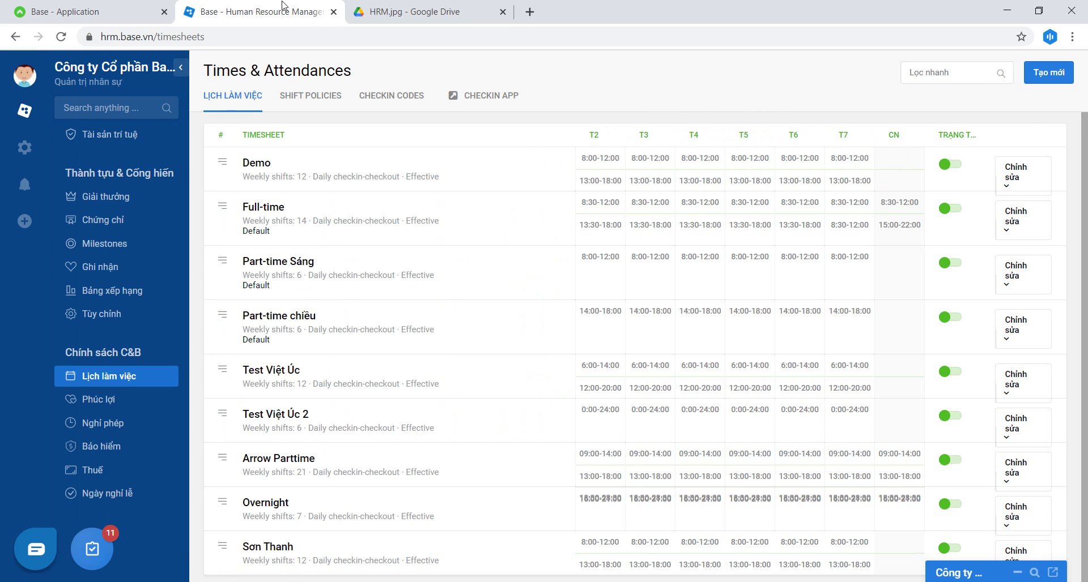
{"action": "left_click", "coordinate": [159, 6]}
{"action": "left_click", "coordinate": [1050, 74]}
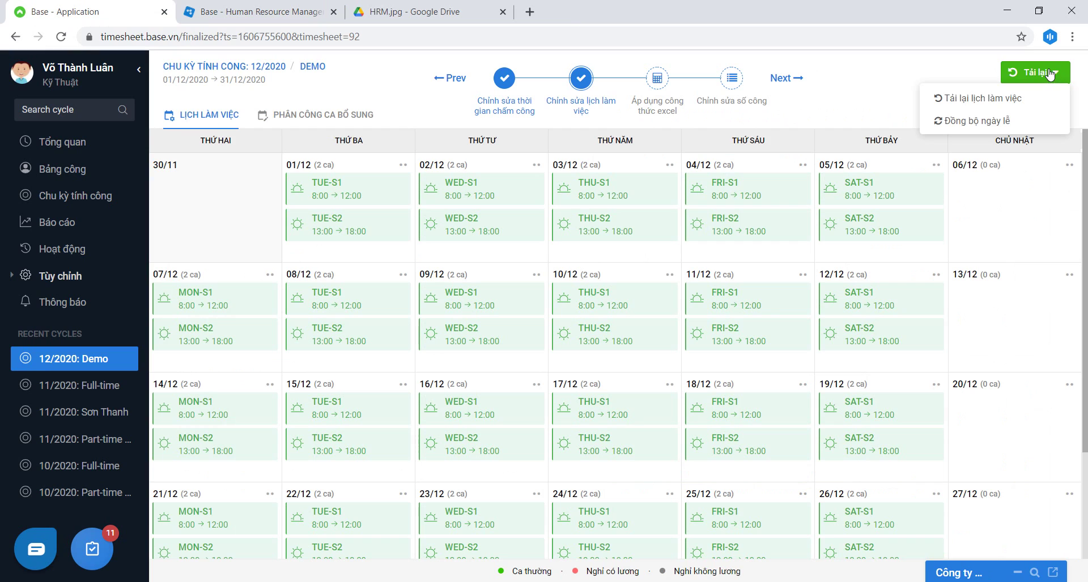
{"action": "left_click", "coordinate": [974, 118]}
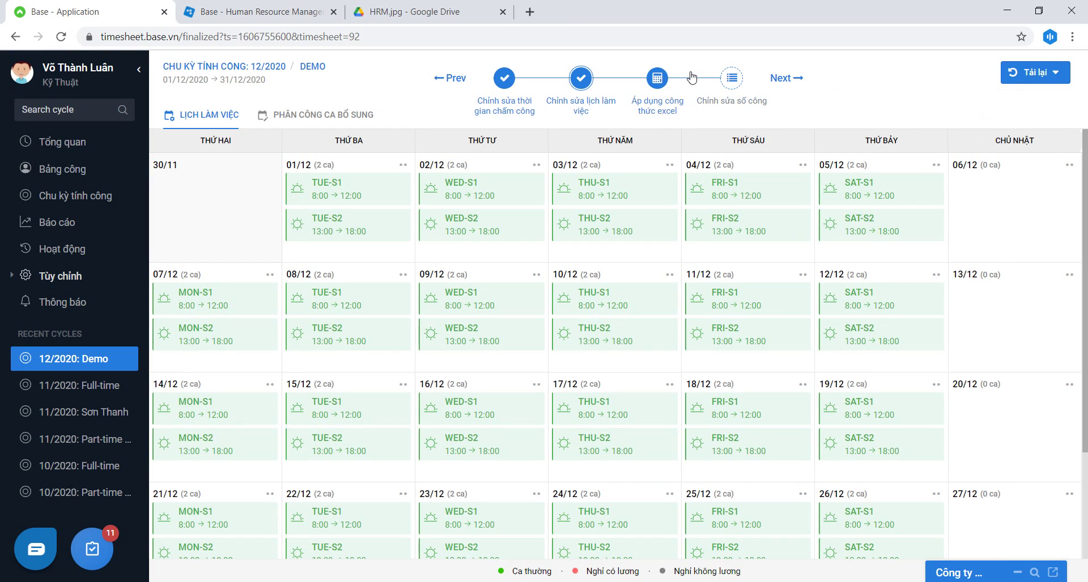
- Open the Excel formula stage (Áp dụng công thức excel), save its results and advance to the work-point editing stage (Chỉnh sửa số công)
{"action": "left_click", "coordinate": [657, 79]}
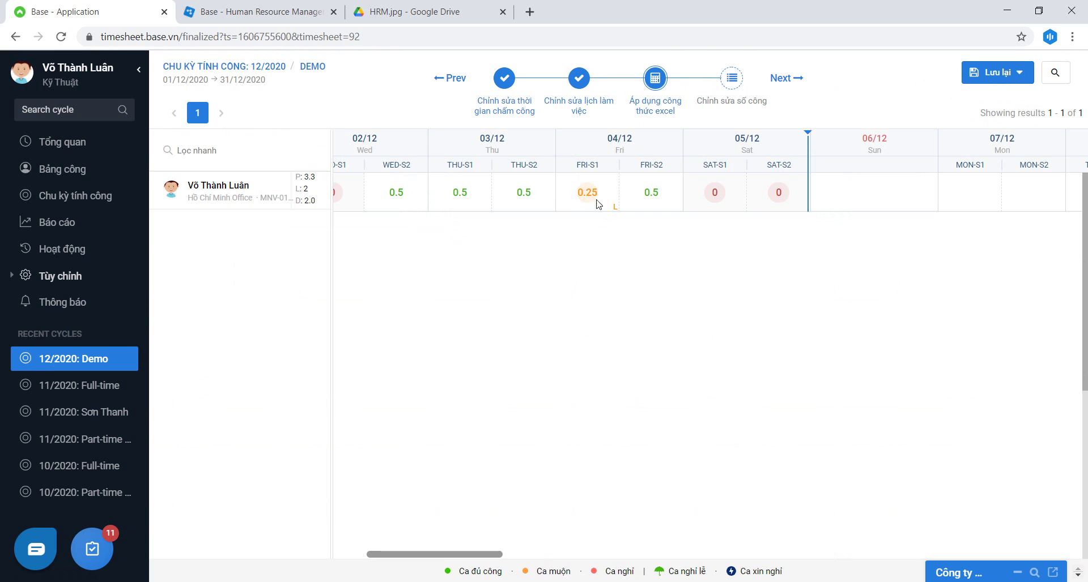
{"action": "left_click", "coordinate": [986, 78]}
{"action": "left_click", "coordinate": [981, 98]}
{"action": "left_click", "coordinate": [544, 340]}
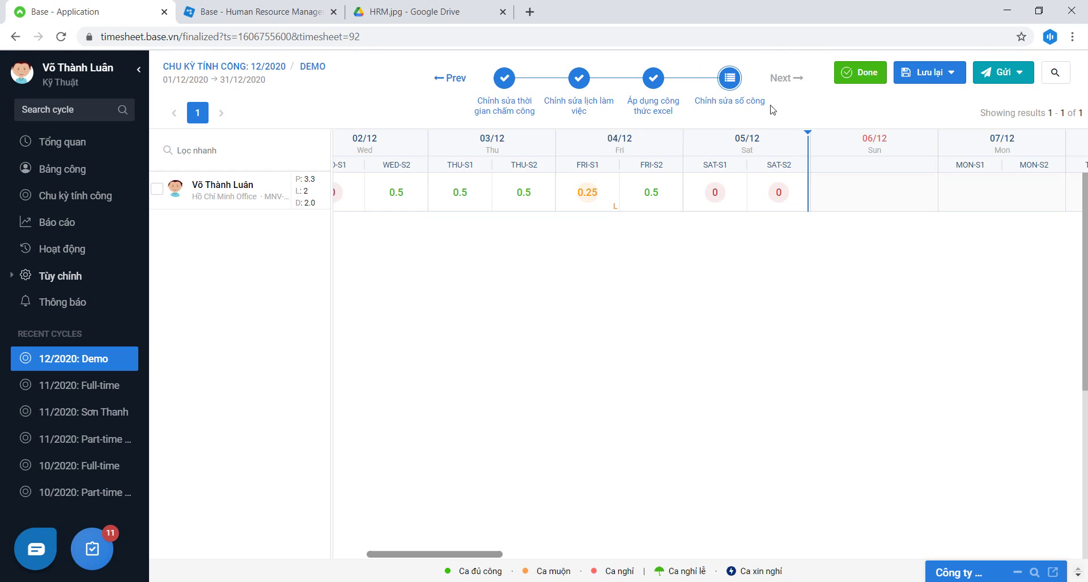
- View the edit options of the SAT-S1 shift on 05/12 without changing it, and save the cycle's work points
{"action": "left_click", "coordinate": [716, 197]}
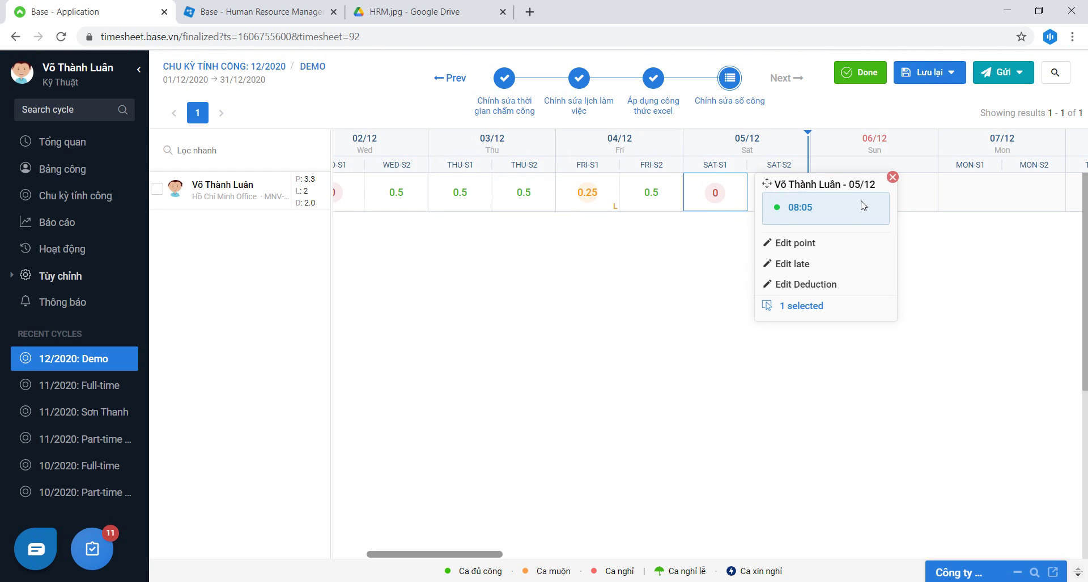
{"action": "left_click", "coordinate": [893, 178]}
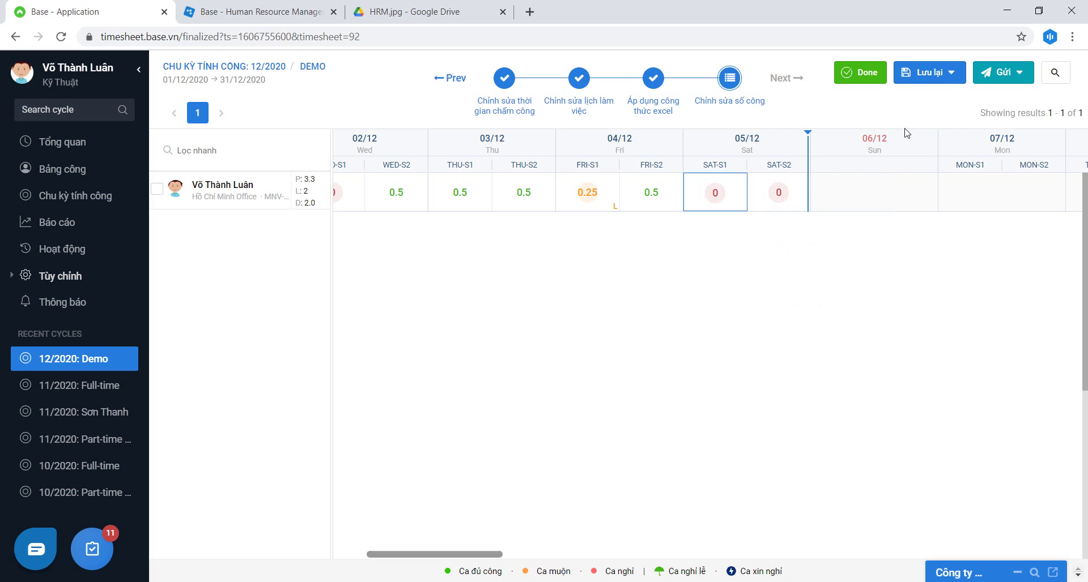
{"action": "left_click", "coordinate": [947, 73]}
{"action": "left_click", "coordinate": [927, 100]}
- View the HRM.jpg diagram of how the Base apps connect, and open the personal timesheet (Bảng công) for cycle 12/2020
{"action": "left_click", "coordinate": [465, 7]}
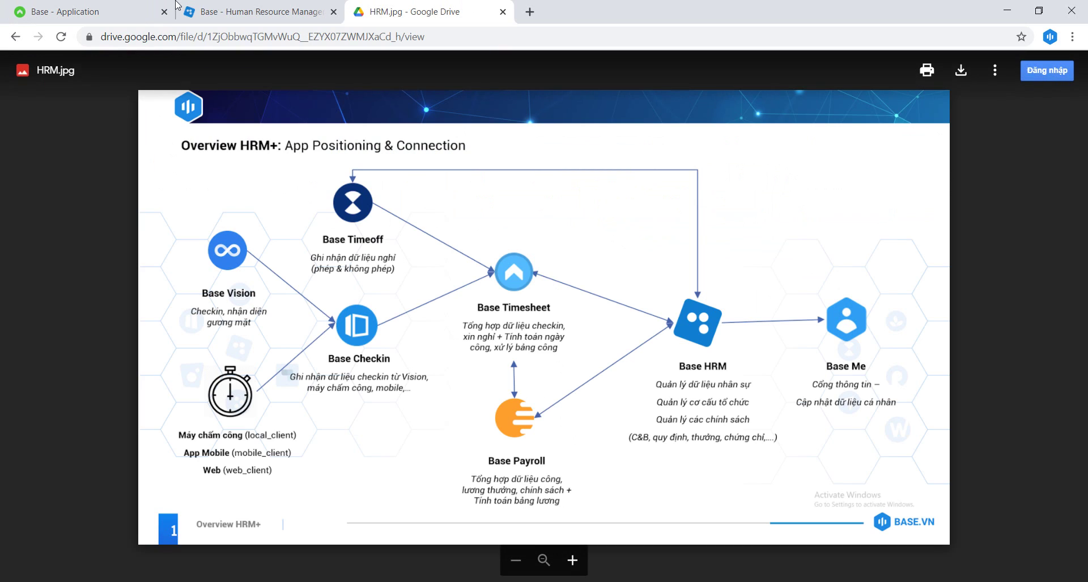
{"action": "left_click", "coordinate": [121, 7]}
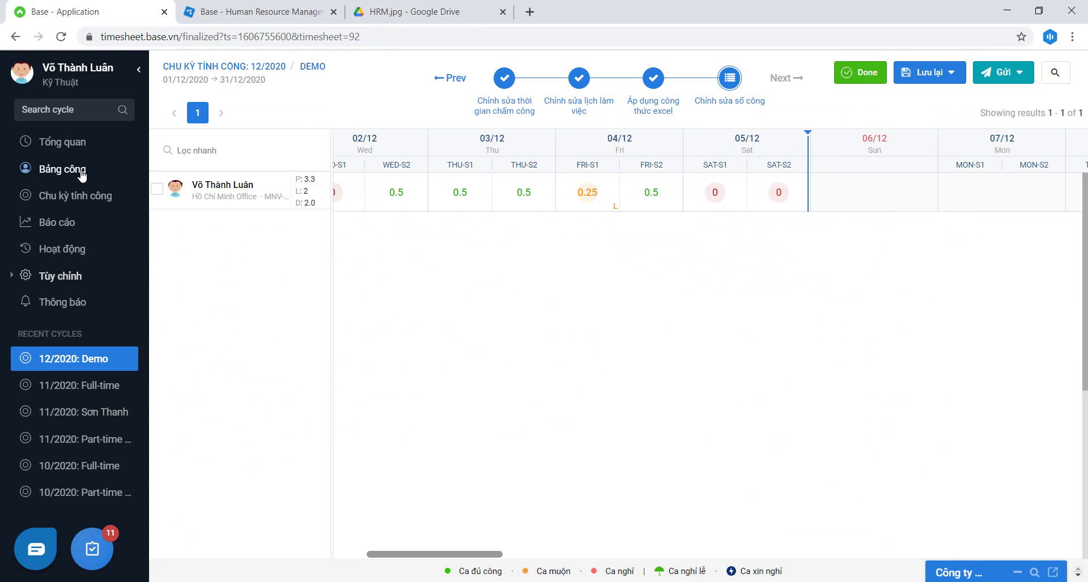
{"action": "left_click", "coordinate": [81, 169]}
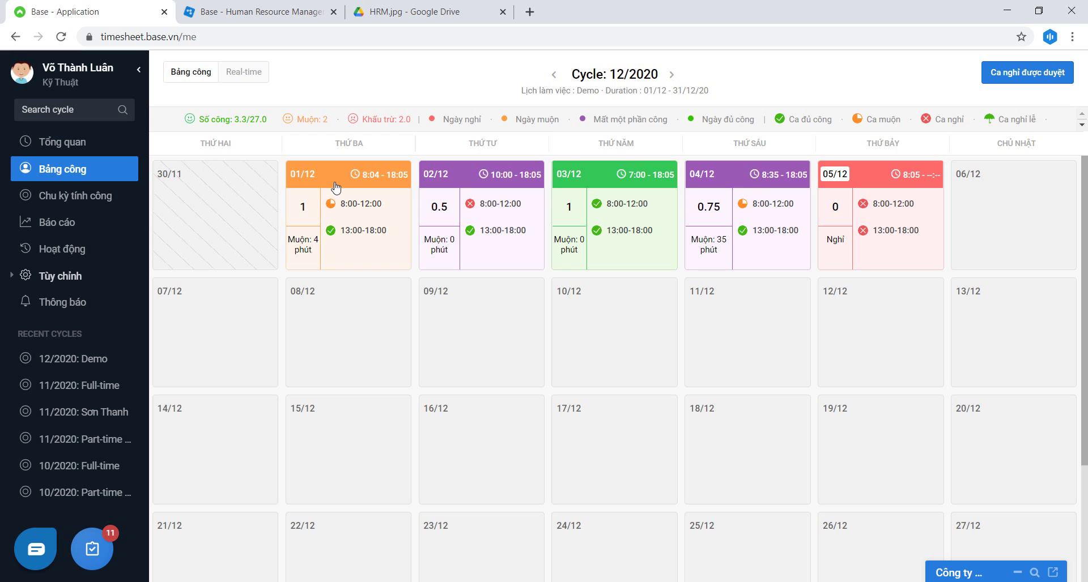
- Compare the late minutes on 01/12 and the cycle's deduction total with the lateness timeline in the Word document
{"action": "mouse_move", "coordinate": [311, 249]}
{"action": "left_mouse_down"}
{"action": "mouse_move", "coordinate": [288, 247]}
{"action": "mouse_move", "coordinate": [296, 240]}
{"action": "left_mouse_up"}
{"action": "left_click", "coordinate": [298, 241]}
{"action": "key", "text": "alt+Tab"}
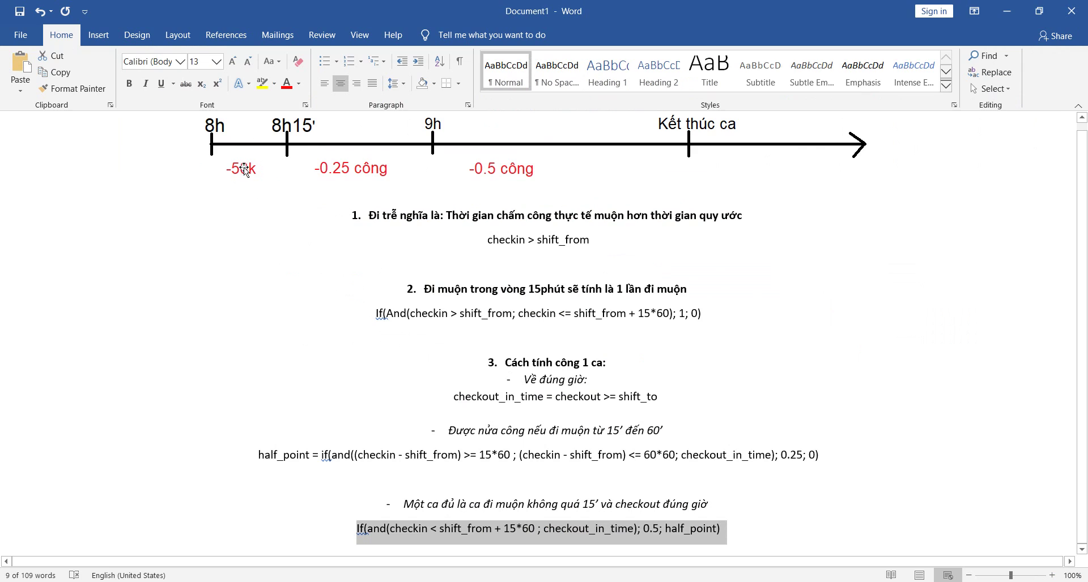
{"action": "key", "text": "alt+Tab"}
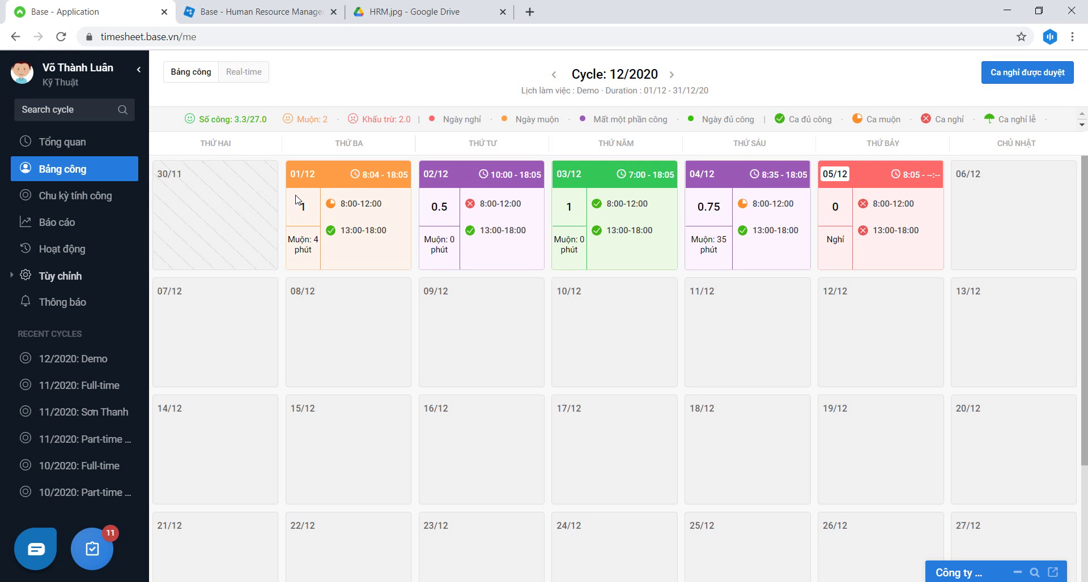
{"action": "left_click_drag", "start_coordinate": [360, 119], "coordinate": [412, 118]}
{"action": "left_click", "coordinate": [411, 117]}
- View the check-in logs of 02/12 and compare that day's work credit with the Word document's lateness timeline
{"action": "left_click", "coordinate": [514, 178]}
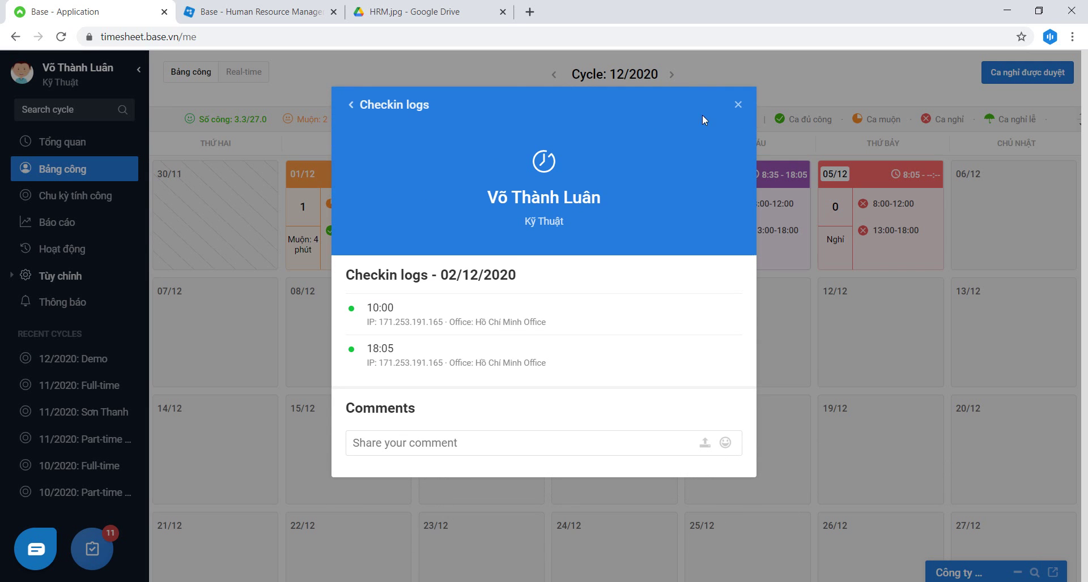
{"action": "left_click", "coordinate": [737, 106]}
{"action": "key", "text": "alt+Tab"}
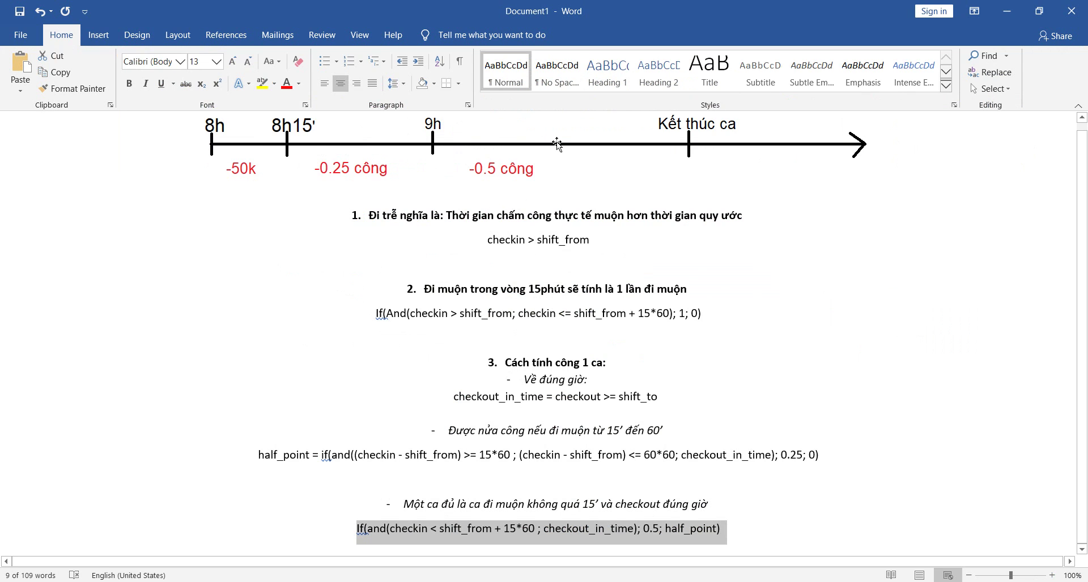
{"action": "key", "text": "alt+Tab"}
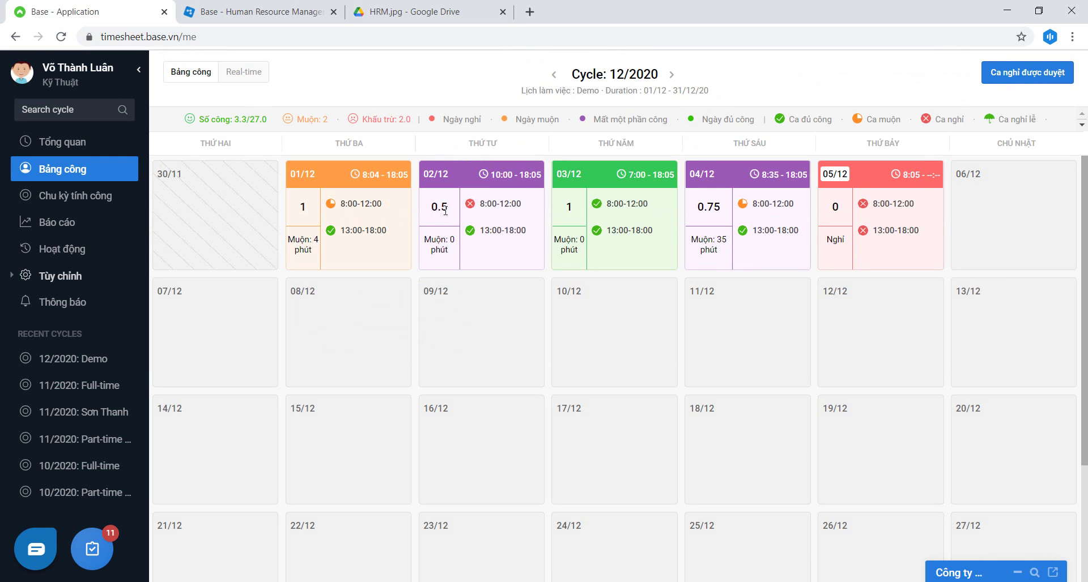
{"action": "double_click", "coordinate": [444, 208]}
{"action": "left_click_drag", "start_coordinate": [446, 231], "coordinate": [426, 241]}
{"action": "left_click", "coordinate": [466, 225]}
- Examine the work credit on 03/12 and the check-in time, credit and late minutes on 04/12
{"action": "double_click", "coordinate": [569, 206]}
{"action": "left_click", "coordinate": [569, 206]}
{"action": "left_click_drag", "start_coordinate": [760, 175], "coordinate": [780, 163]}
{"action": "left_click", "coordinate": [781, 159]}
{"action": "mouse_move", "coordinate": [720, 208]}
{"action": "left_mouse_down"}
{"action": "mouse_move", "coordinate": [698, 208]}
{"action": "mouse_move", "coordinate": [720, 210]}
{"action": "left_mouse_up"}
{"action": "left_click_drag", "start_coordinate": [728, 254], "coordinate": [700, 237]}
{"action": "left_click", "coordinate": [715, 250]}
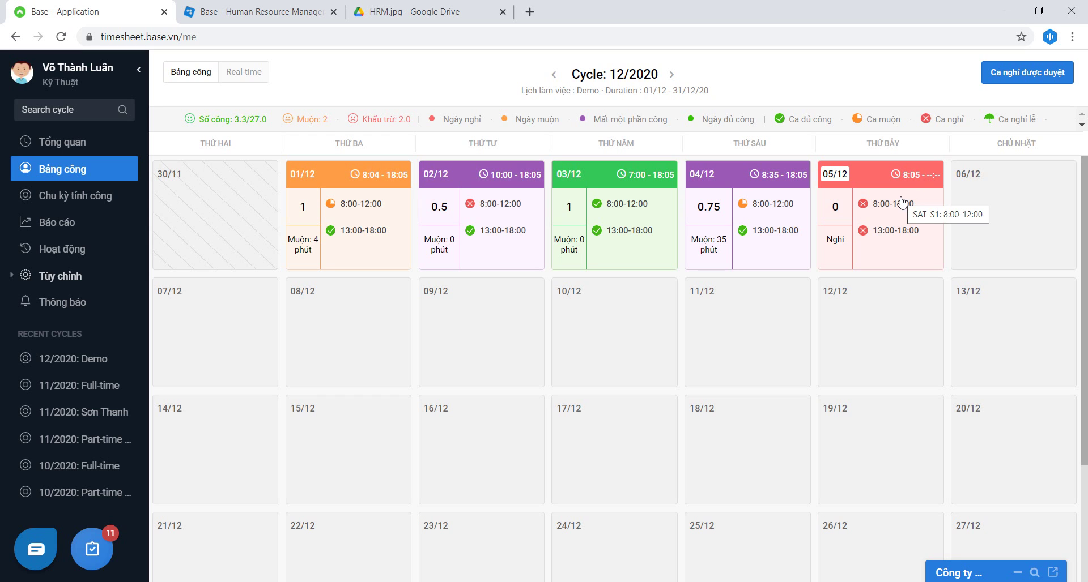
- Revisit the HRM timesheet list, the Demo Workdays settings and the 12/2020 Demo cycle, and return to the personal timesheet (Bảng công)
{"action": "left_click", "coordinate": [264, 7]}
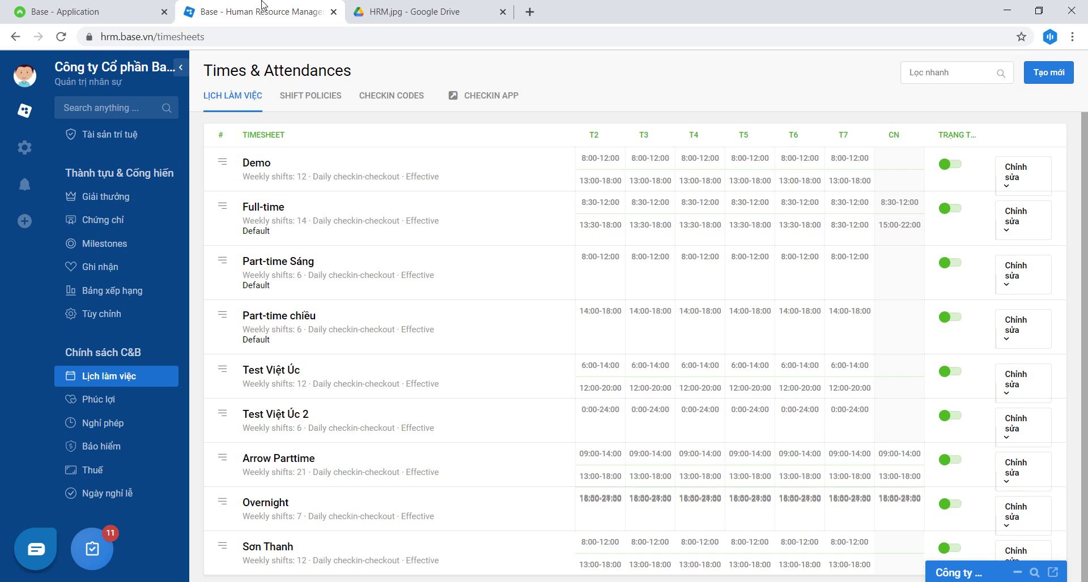
{"action": "left_click", "coordinate": [142, 7]}
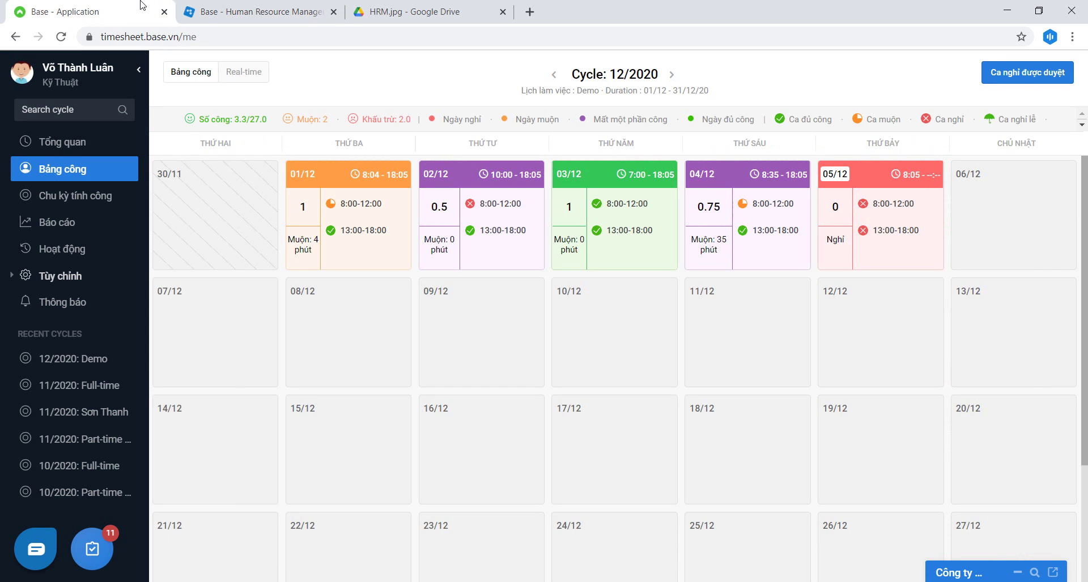
{"action": "left_click", "coordinate": [63, 277]}
{"action": "left_click", "coordinate": [64, 301]}
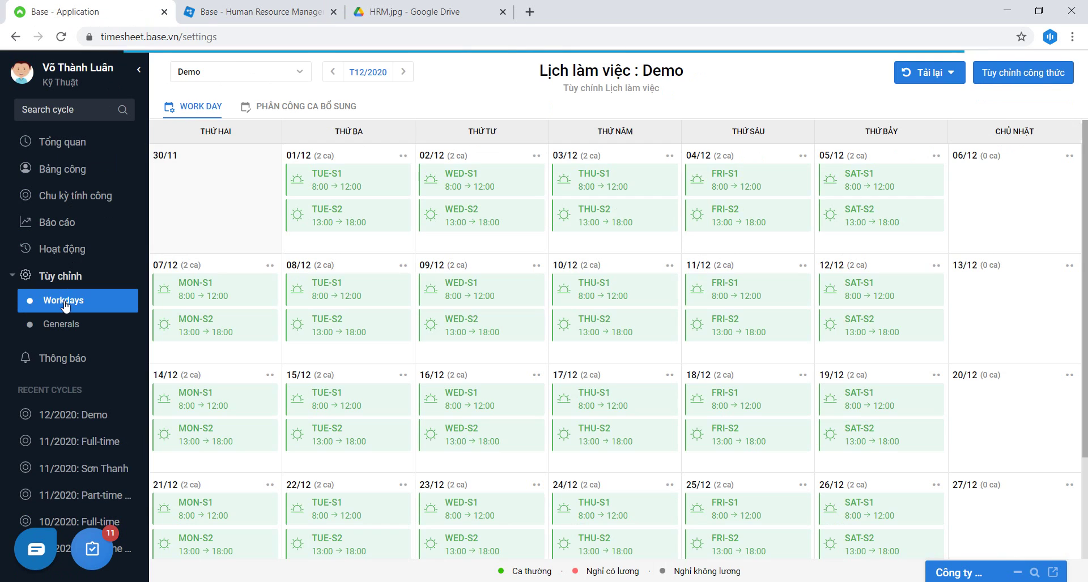
{"action": "left_click", "coordinate": [79, 417]}
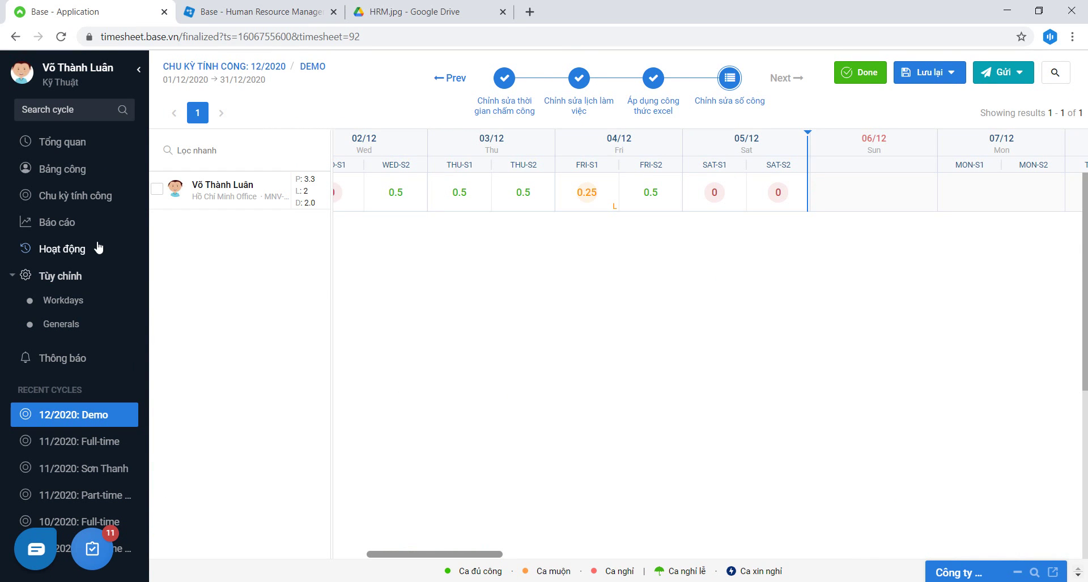
{"action": "left_click", "coordinate": [62, 175]}
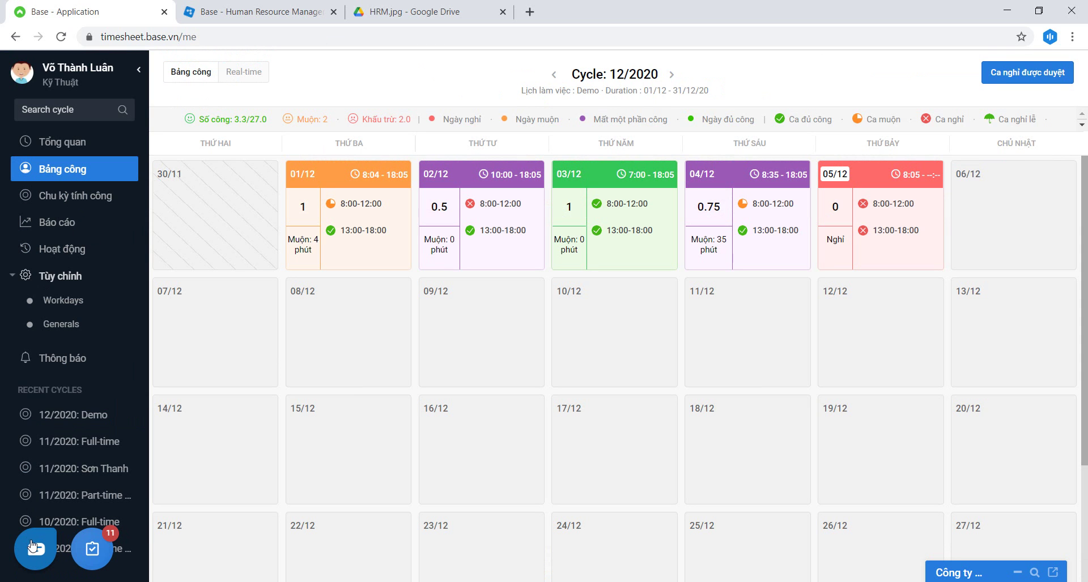
- Open the support chat, view its Message us conversation and close it without sending a message
{"action": "left_click", "coordinate": [92, 548]}
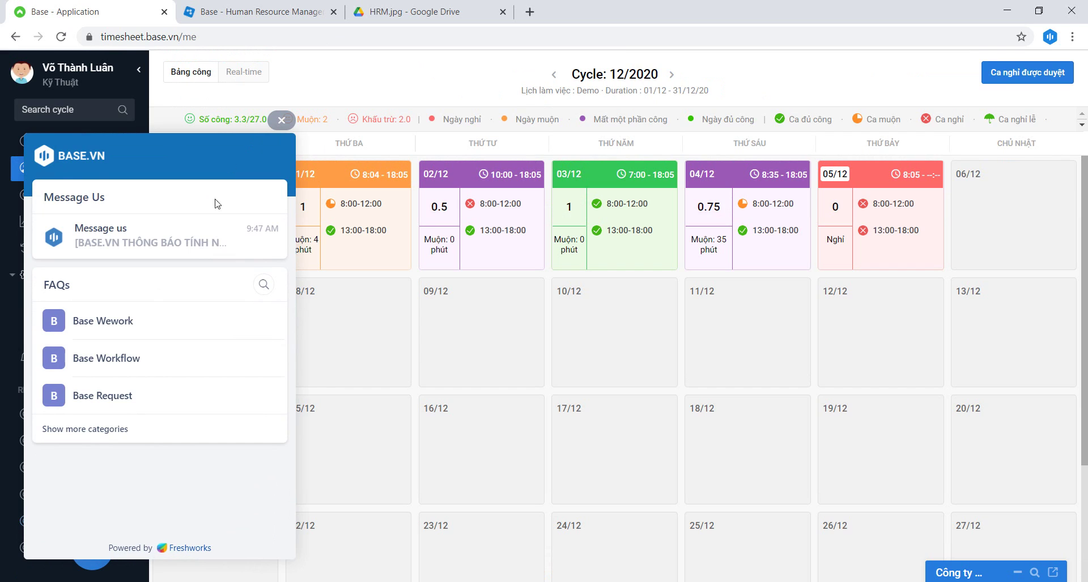
{"action": "left_click", "coordinate": [198, 226]}
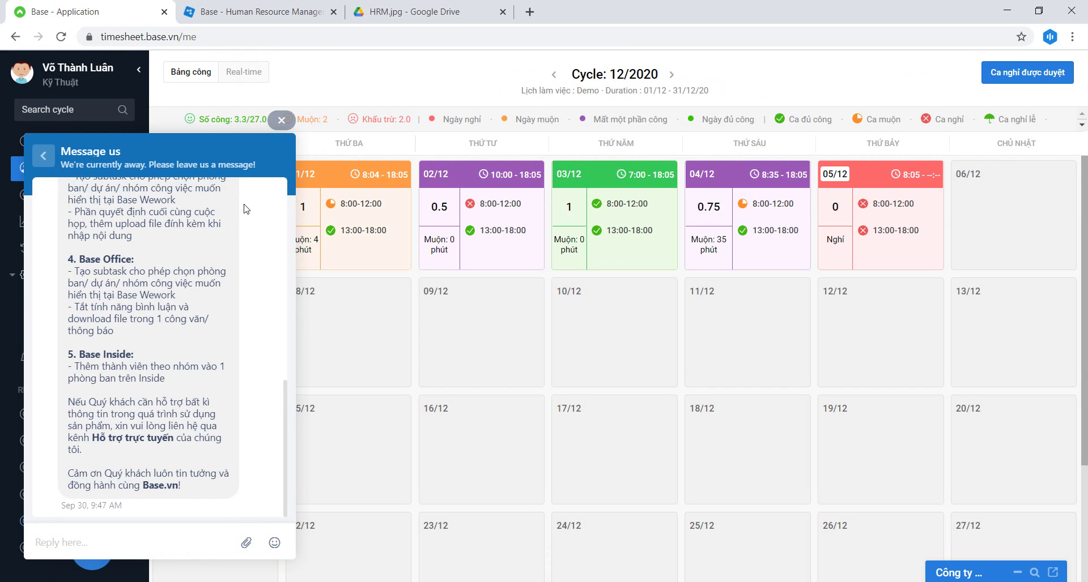
{"action": "left_click", "coordinate": [282, 121]}
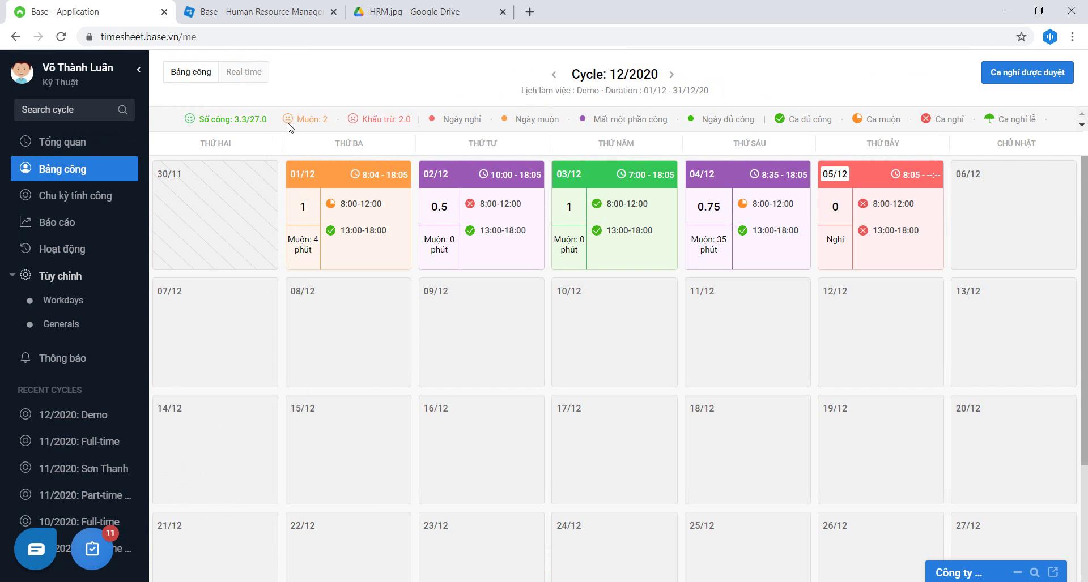